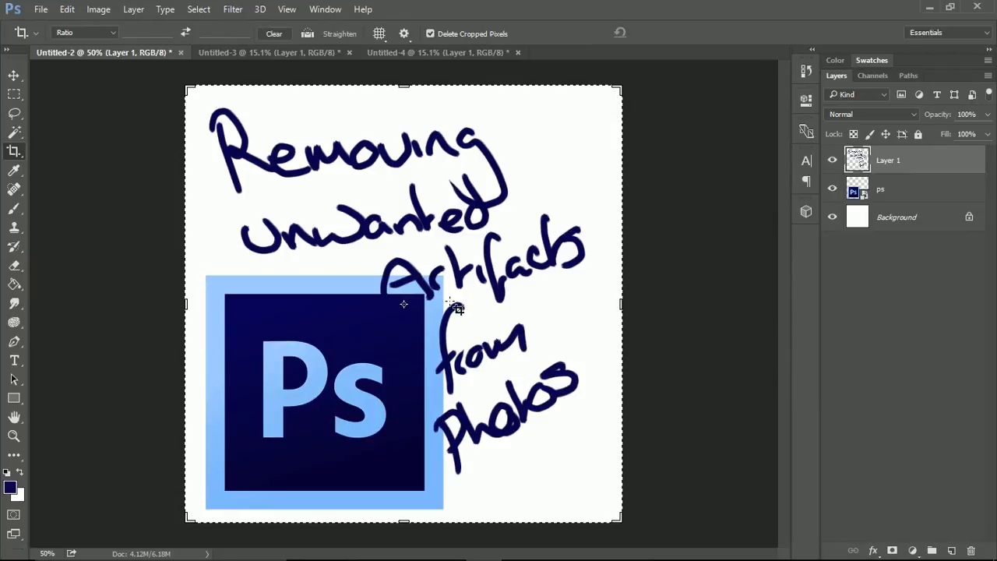
# Switch to the door photo in the Untitled-3 document and activate the Spot Healing Brush tool
pyautogui.click(262, 53)
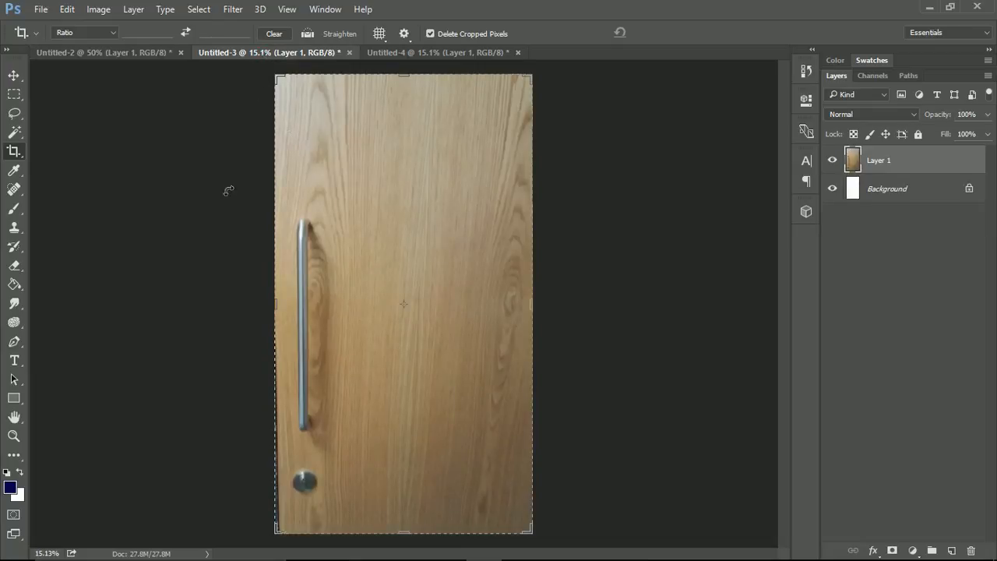
pyautogui.click(13, 95)
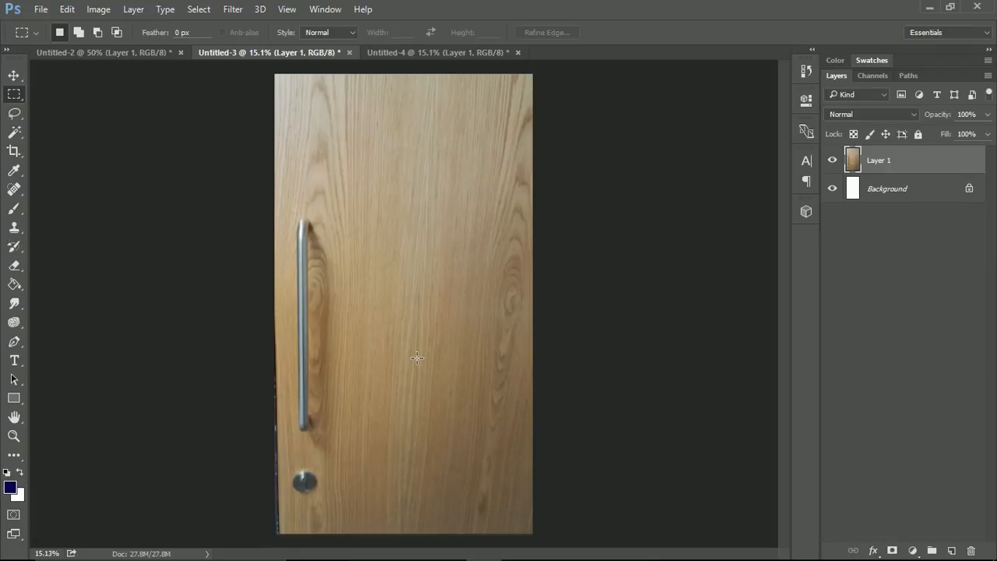
pyautogui.click(17, 194)
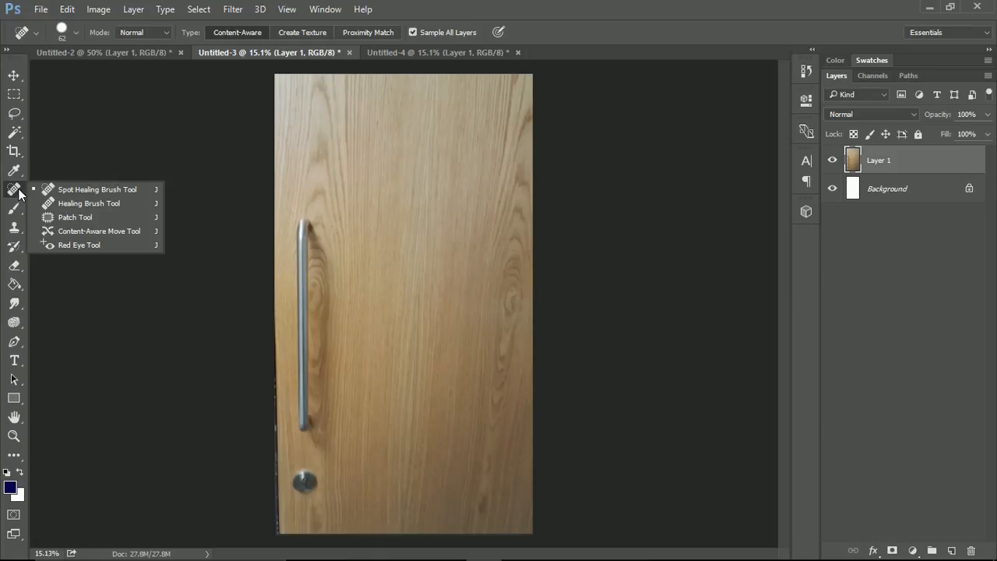
pyautogui.click(84, 191)
# Delete the Background layer, leaving only the door photo's Layer 1
pyautogui.click(935, 195)
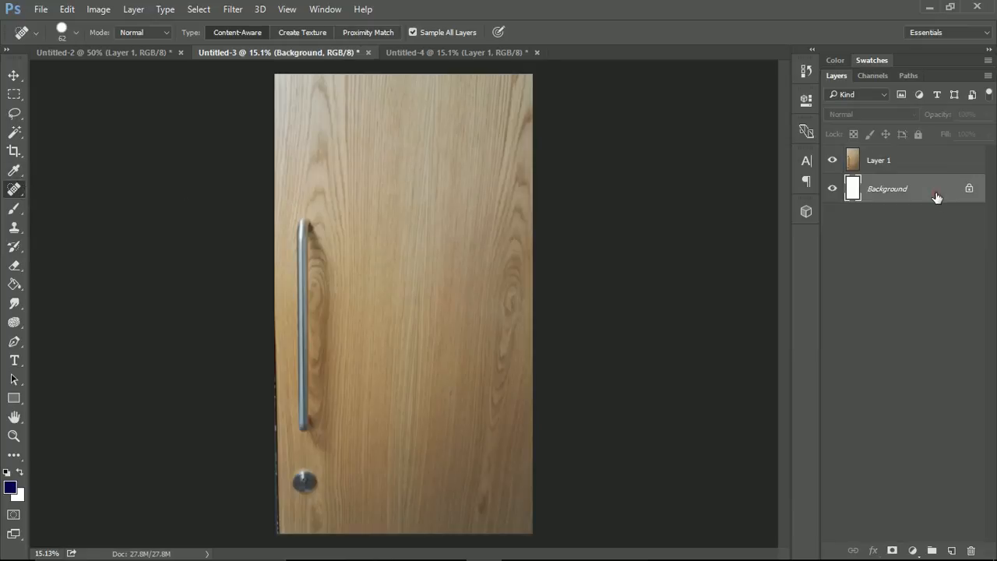
pyautogui.click(971, 551)
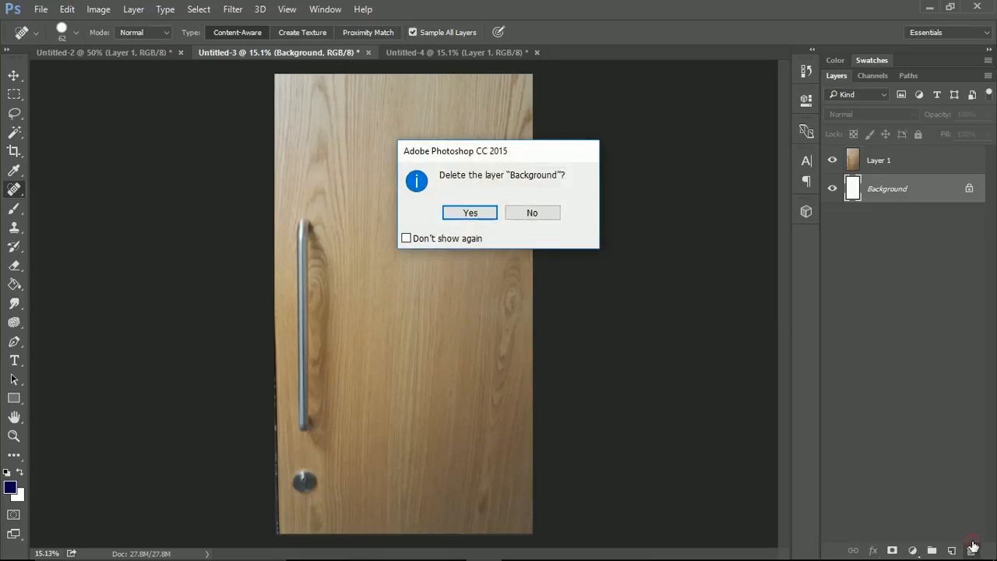
pyautogui.click(472, 213)
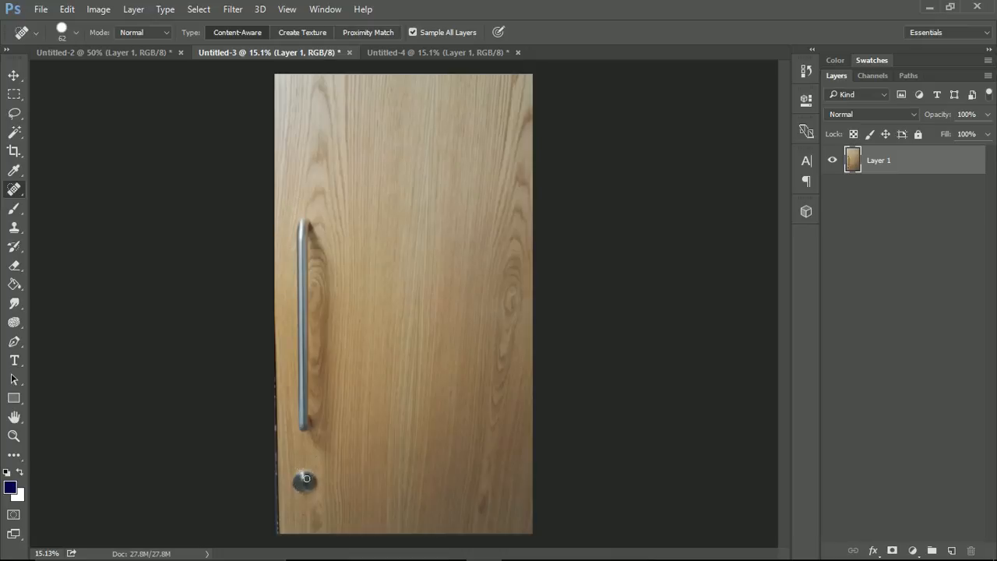
# Try healing the upper edge of the round door lock with the Spot Healing Brush set to Create Texture
pyautogui.scroll(3, 308, 491)
pyautogui.scroll(1, 310, 491)
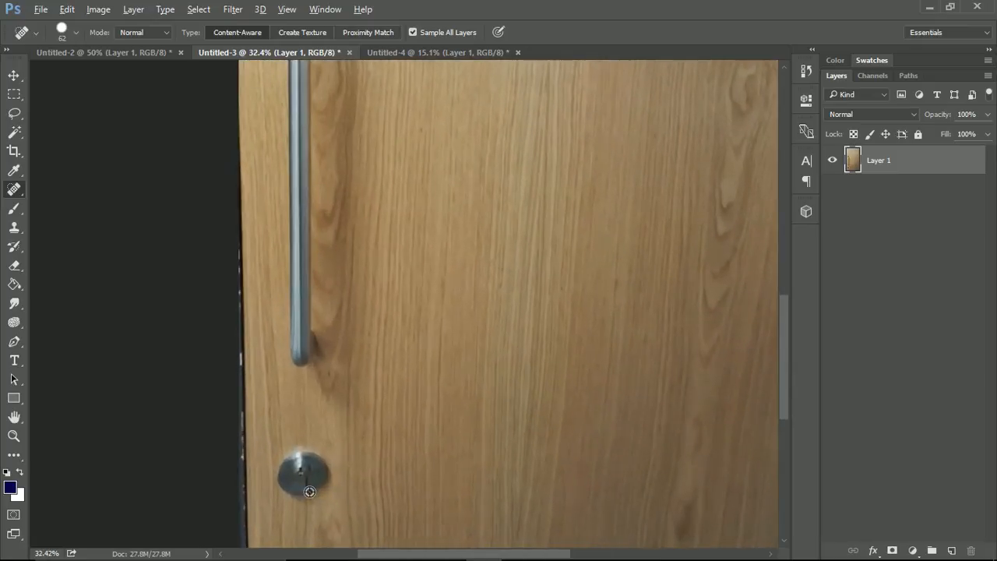
pyautogui.press('alt')
pyautogui.click(291, 32)
pyautogui.moveTo(319, 449)
pyautogui.mouseDown()
pyautogui.moveTo(291, 467)
pyautogui.moveTo(312, 456)
pyautogui.mouseUp()
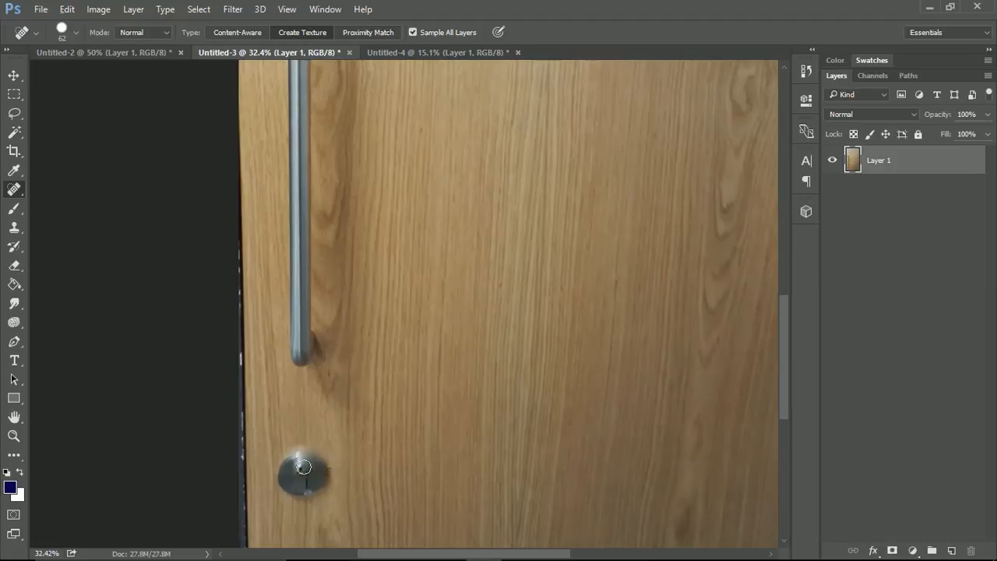
pyautogui.scroll(3, 303, 468)
pyautogui.scroll(2, 303, 468)
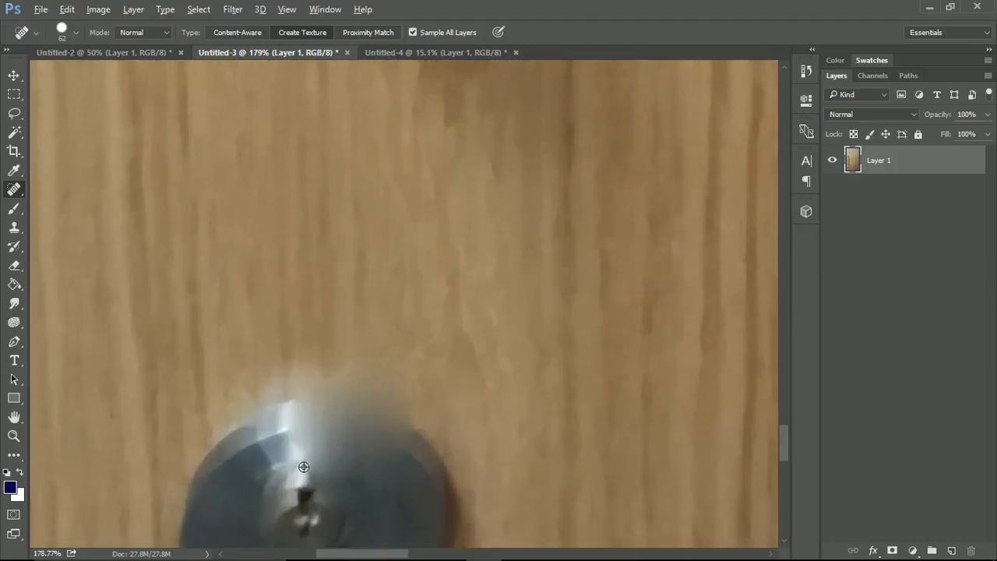
pyautogui.scroll(-5, 317, 410)
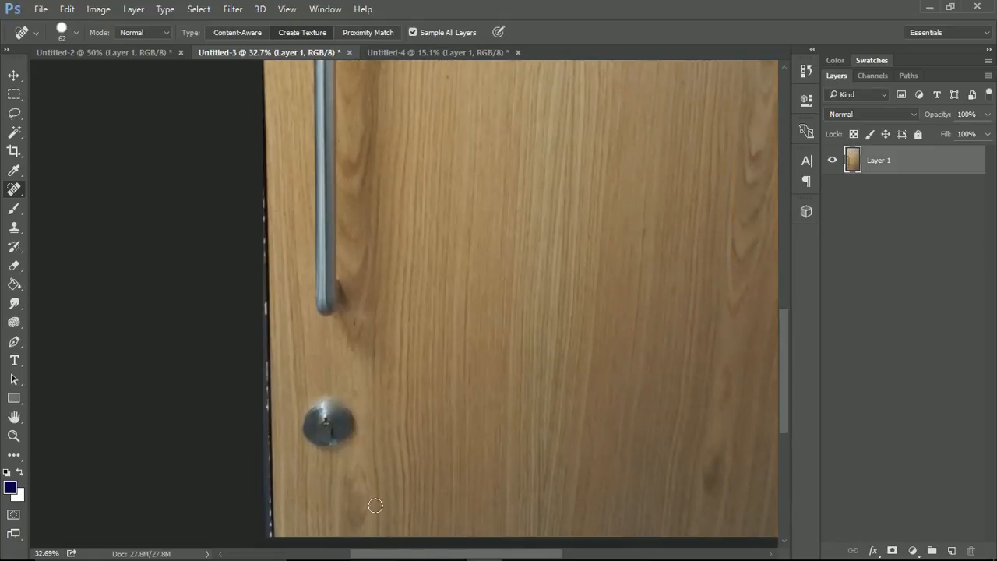
# Set the Spot Healing Brush to Content-Aware with a brush size of 92 px
pyautogui.click(358, 31)
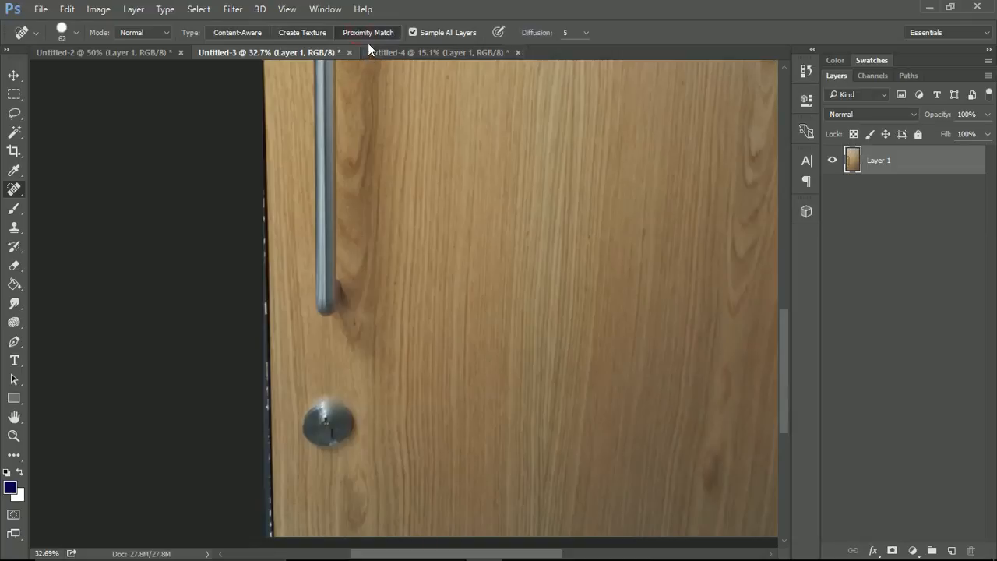
pyautogui.click(239, 34)
pyautogui.click(357, 31)
pyautogui.click(232, 30)
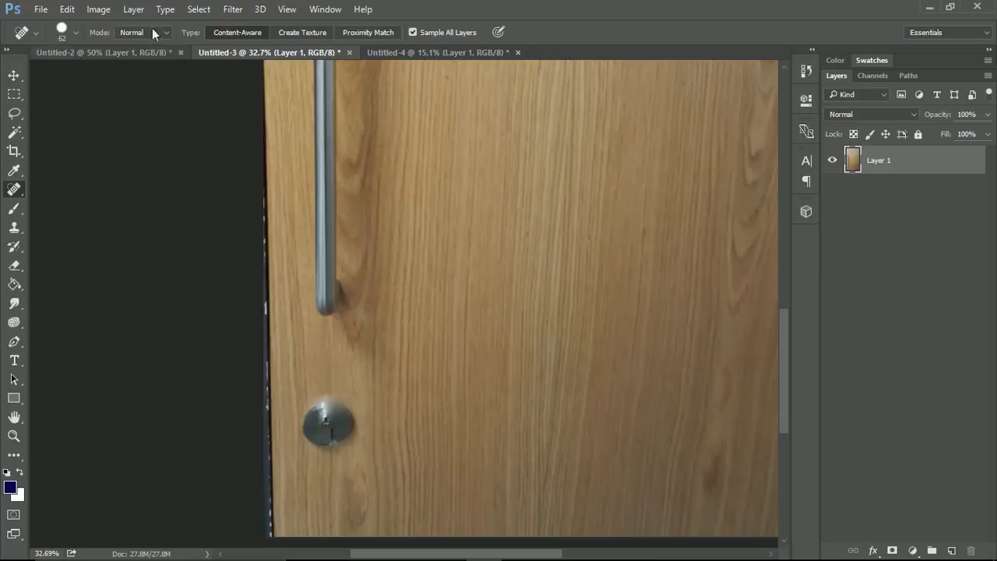
pyautogui.click(76, 32)
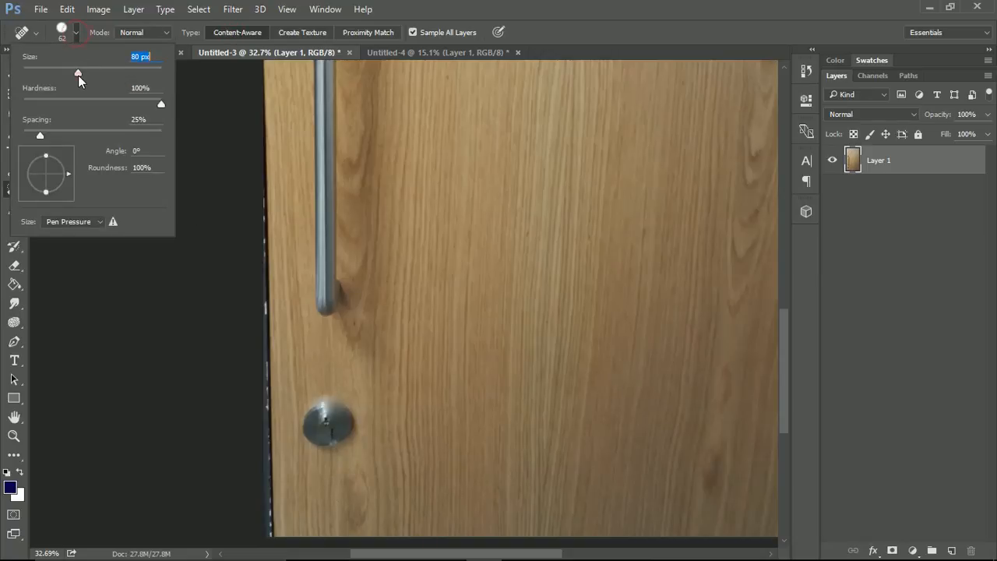
pyautogui.moveTo(78, 74); pyautogui.dragTo(89, 73)
# Try painting out the whole door lock with Content-Aware healing and smoothing the wood grain where it was
pyautogui.moveTo(347, 427)
pyautogui.mouseDown()
pyautogui.moveTo(353, 434)
pyautogui.moveTo(352, 399)
pyautogui.moveTo(343, 430)
pyautogui.moveTo(336, 383)
pyautogui.moveTo(323, 435)
pyautogui.moveTo(330, 416)
pyautogui.moveTo(309, 407)
pyautogui.moveTo(309, 436)
pyautogui.mouseUp()
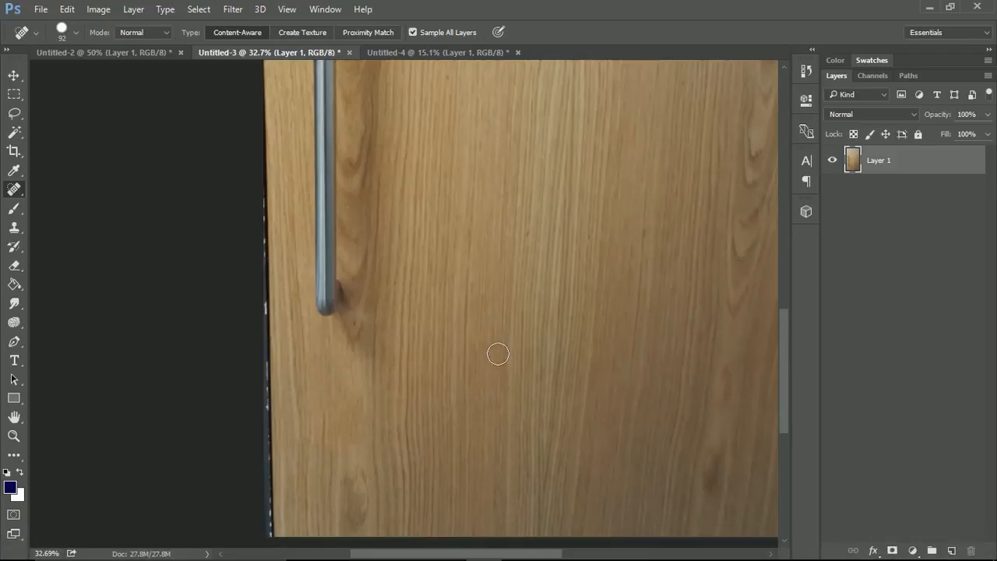
pyautogui.scroll(5, 288, 458)
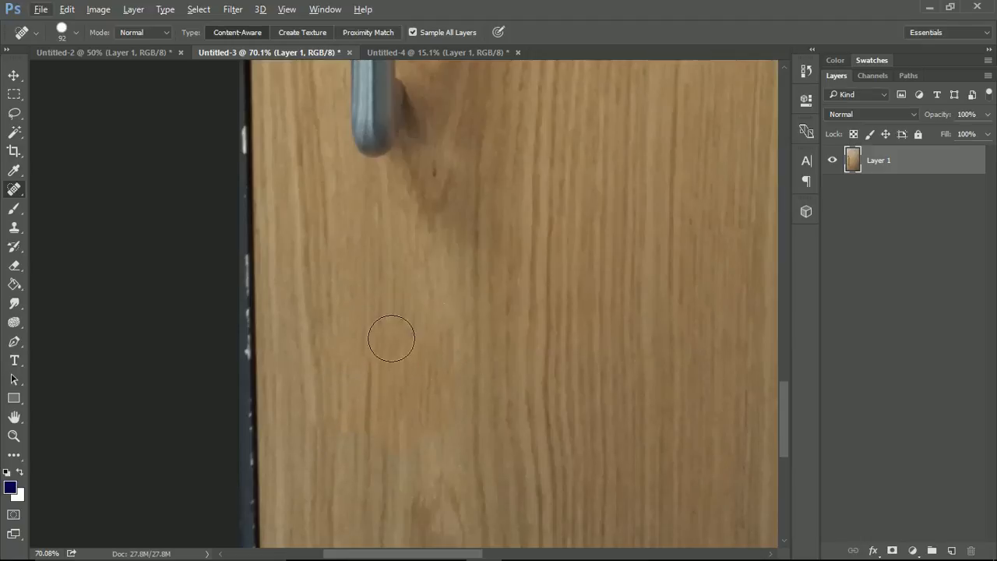
pyautogui.moveTo(364, 388); pyautogui.dragTo(380, 302)
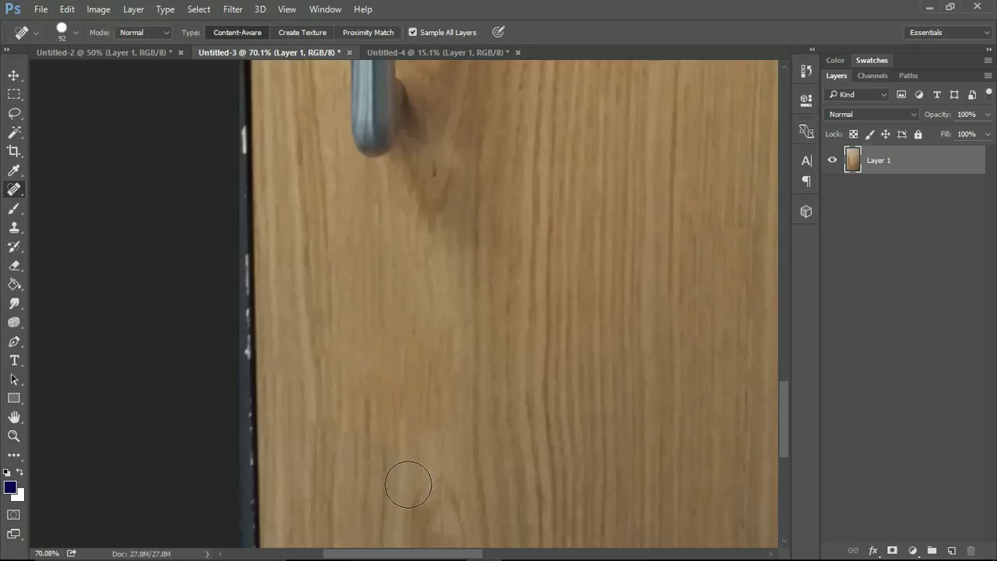
# Undo all healing strokes on the door lock while keeping the Background layer deleted
pyautogui.click(392, 35)
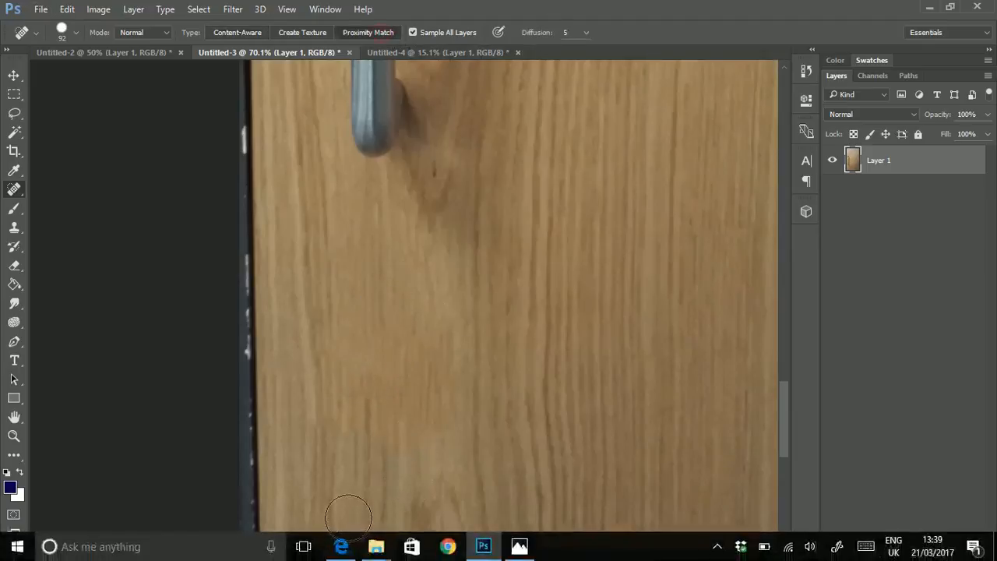
pyautogui.hotkey('ctrl', 'z')
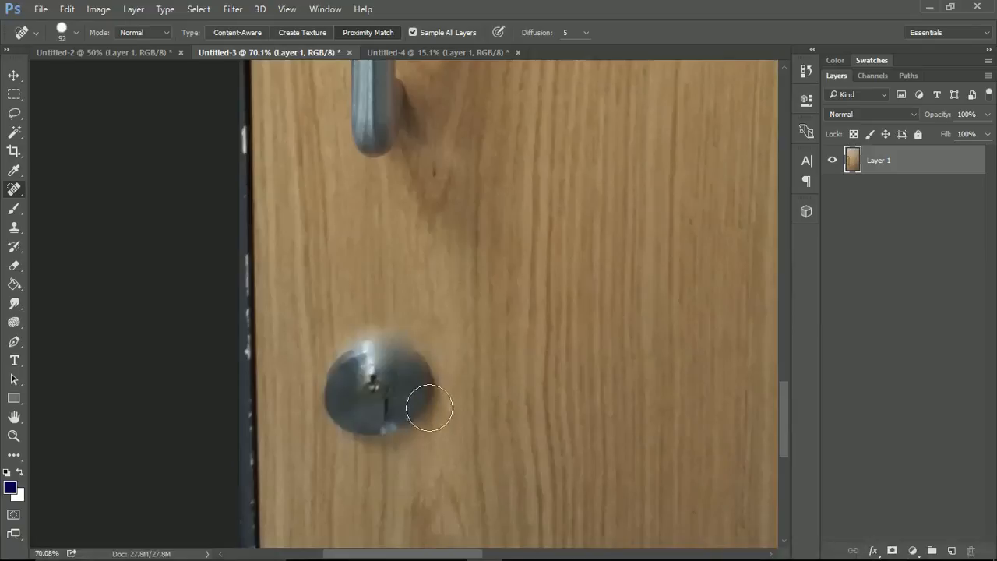
pyautogui.hotkey('ctrl', 'alt', 'z')
pyautogui.hotkey('ctrl', 'alt', 'z')
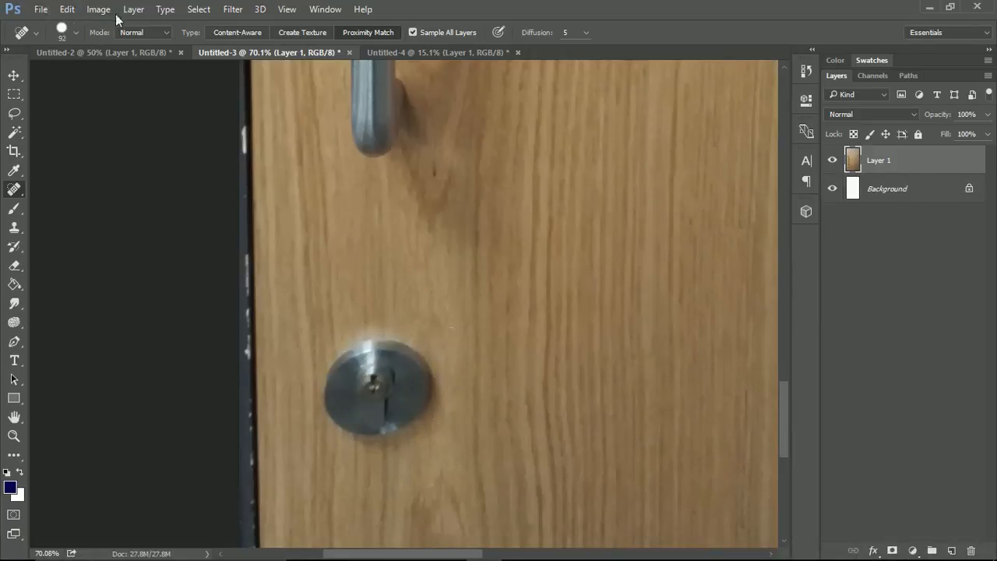
pyautogui.click(67, 9)
pyautogui.click(93, 29)
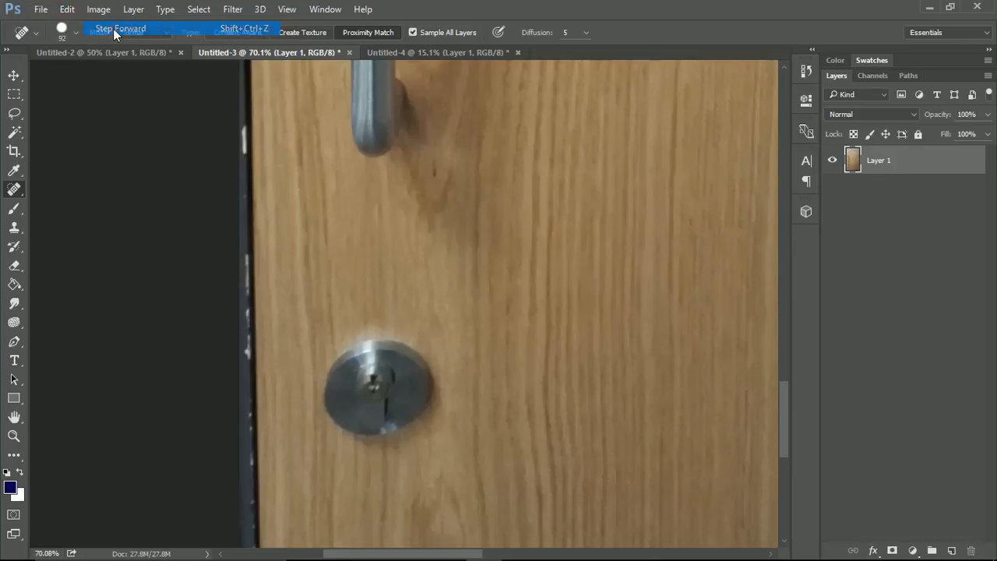
# Try removing the door lock with the Spot Healing Brush set to Proximity Match, and undo that stroke
pyautogui.click(362, 34)
pyautogui.moveTo(336, 463)
pyautogui.mouseDown()
pyautogui.moveTo(327, 361)
pyautogui.moveTo(362, 358)
pyautogui.moveTo(401, 327)
pyautogui.moveTo(394, 456)
pyautogui.moveTo(425, 351)
pyautogui.moveTo(445, 419)
pyautogui.mouseUp()
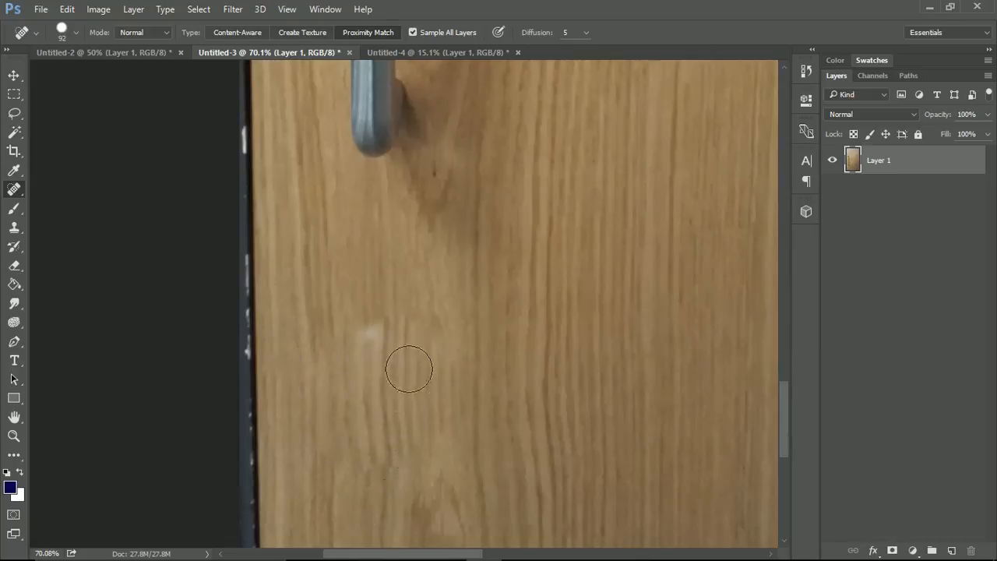
pyautogui.scroll(2, 399, 392)
pyautogui.scroll(1, 398, 391)
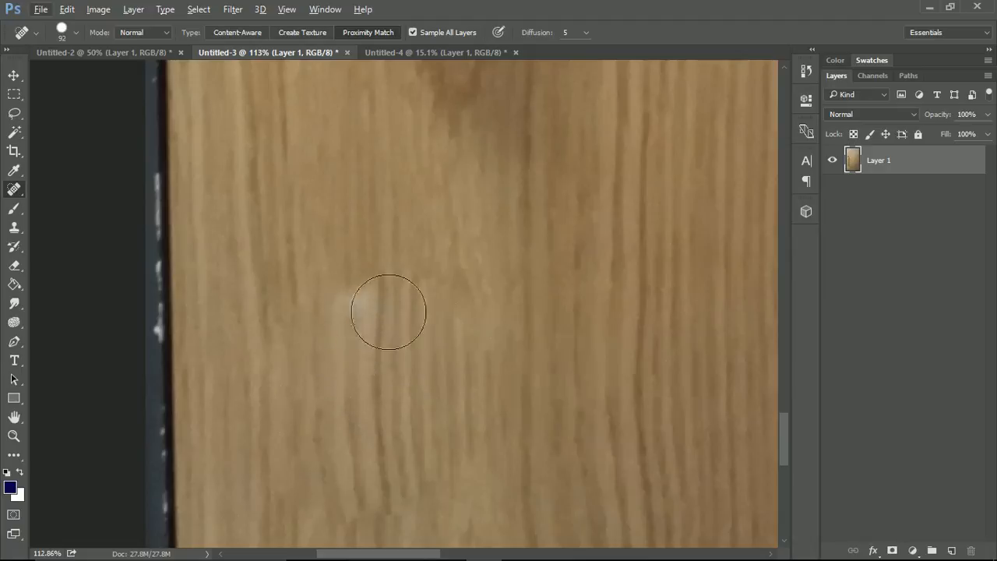
pyautogui.hotkey('ctrl', 'z')
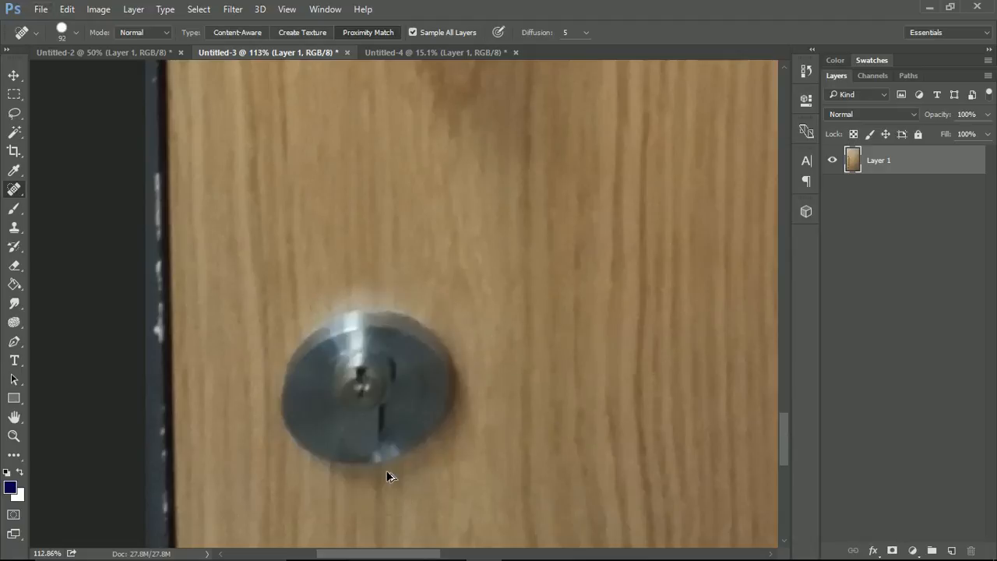
# Remove the door lock with Content-Aware spot healing and blend the wood grain over the healed area
pyautogui.moveTo(289, 457)
pyautogui.mouseDown()
pyautogui.moveTo(304, 355)
pyautogui.moveTo(329, 405)
pyautogui.moveTo(420, 307)
pyautogui.moveTo(441, 351)
pyautogui.moveTo(387, 445)
pyautogui.moveTo(463, 382)
pyautogui.moveTo(575, 331)
pyautogui.mouseUp()
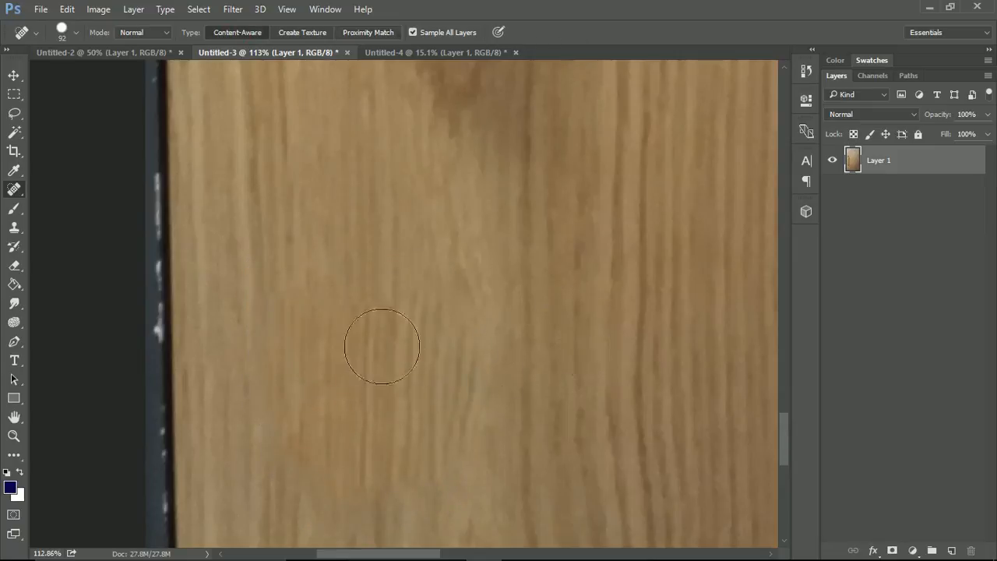
pyautogui.scroll(-2, 412, 393)
pyautogui.moveTo(435, 350)
pyautogui.mouseDown()
pyautogui.moveTo(414, 333)
pyautogui.moveTo(343, 340)
pyautogui.moveTo(390, 268)
pyautogui.mouseUp()
pyautogui.moveTo(389, 454)
pyautogui.mouseDown()
pyautogui.moveTo(381, 471)
pyautogui.moveTo(359, 459)
pyautogui.moveTo(325, 465)
pyautogui.mouseUp()
pyautogui.moveTo(445, 434); pyautogui.dragTo(454, 461)
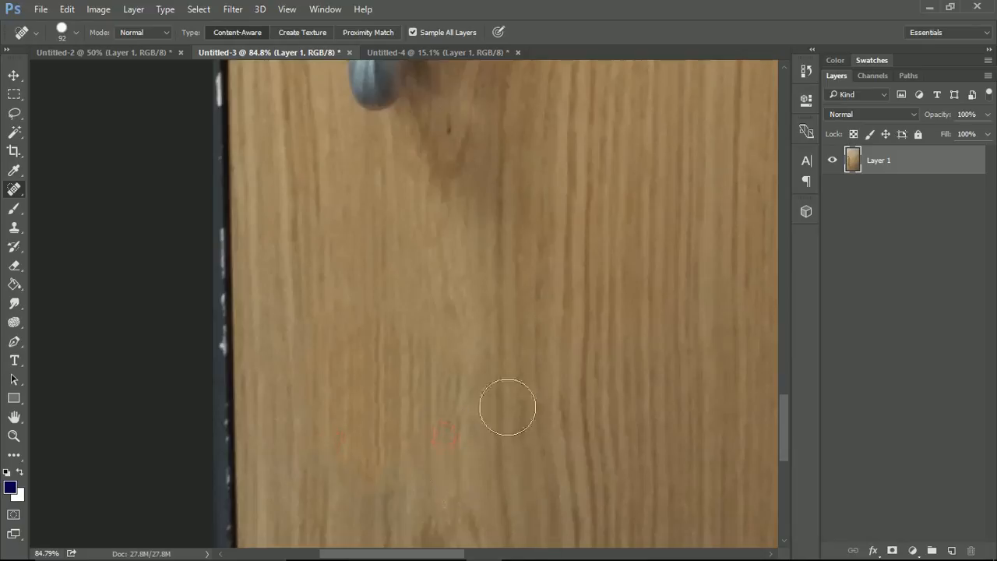
pyautogui.moveTo(394, 350)
pyautogui.mouseDown()
pyautogui.moveTo(350, 322)
pyautogui.moveTo(362, 333)
pyautogui.moveTo(381, 328)
pyautogui.moveTo(399, 300)
pyautogui.mouseUp()
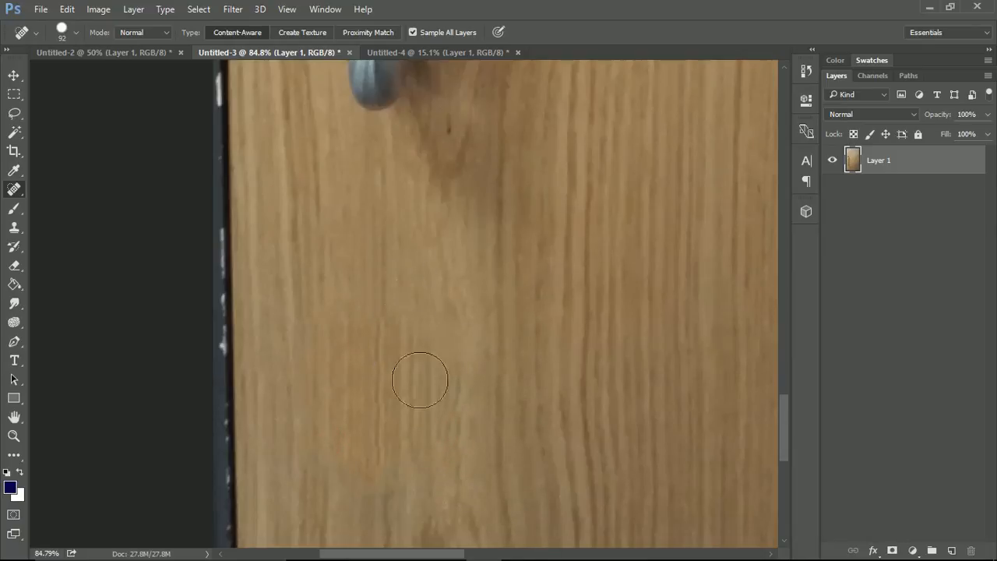
# Even out the remaining visible patches in the wood below the handle with more Content-Aware healing strokes
pyautogui.scroll(-5, 464, 268)
pyautogui.moveTo(450, 335)
pyautogui.mouseDown()
pyautogui.moveTo(431, 258)
pyautogui.moveTo(430, 301)
pyautogui.moveTo(416, 320)
pyautogui.moveTo(394, 311)
pyautogui.mouseUp()
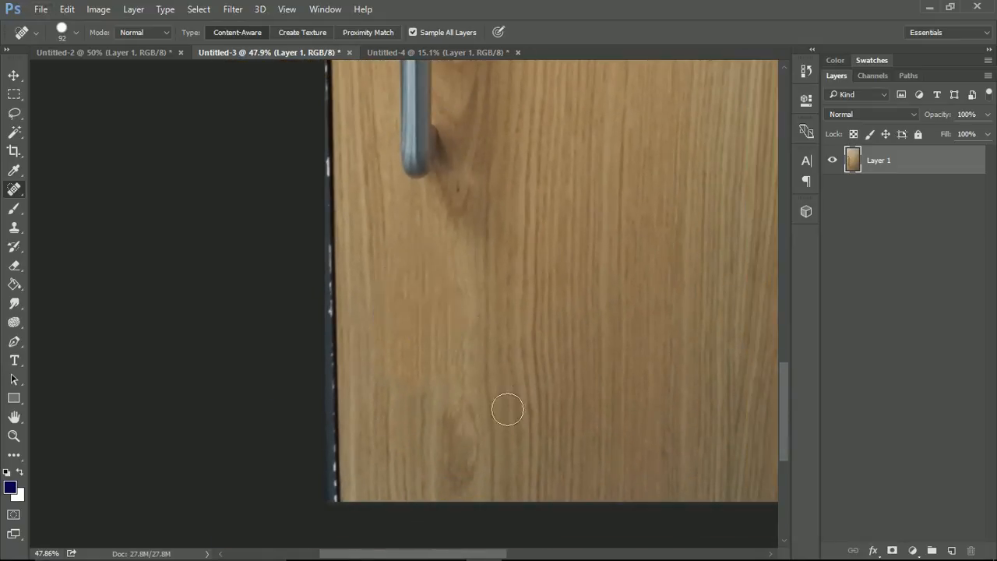
pyautogui.moveTo(413, 271); pyautogui.dragTo(413, 242)
pyautogui.moveTo(427, 367); pyautogui.dragTo(405, 430)
pyautogui.moveTo(389, 358); pyautogui.dragTo(391, 440)
pyautogui.moveTo(435, 380); pyautogui.dragTo(438, 426)
pyautogui.moveTo(466, 369); pyautogui.dragTo(468, 405)
# Outline the long door handle and its shadow with the Patch tool in Content-Aware mode
pyautogui.scroll(-2, 501, 266)
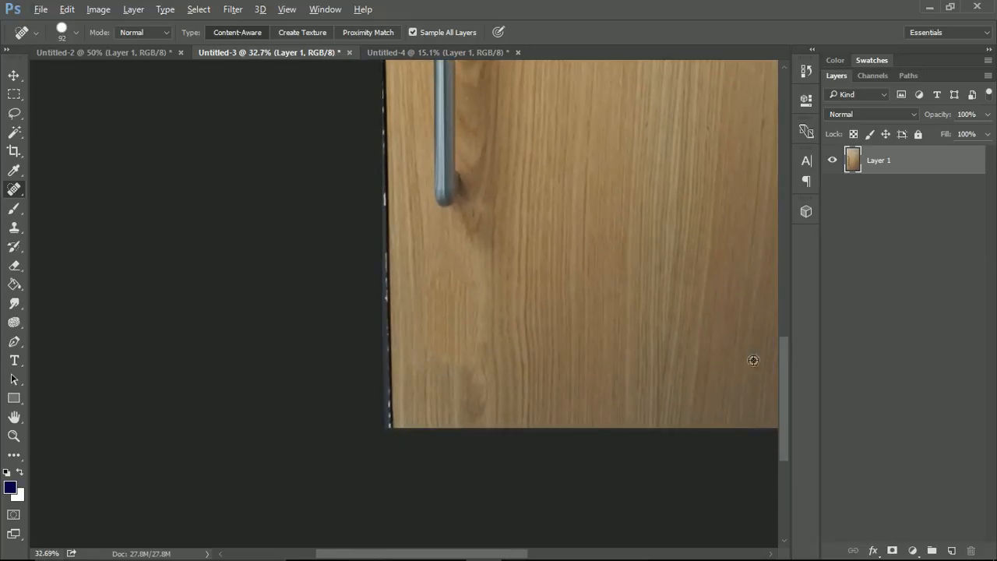
pyautogui.moveTo(784, 401); pyautogui.dragTo(782, 306)
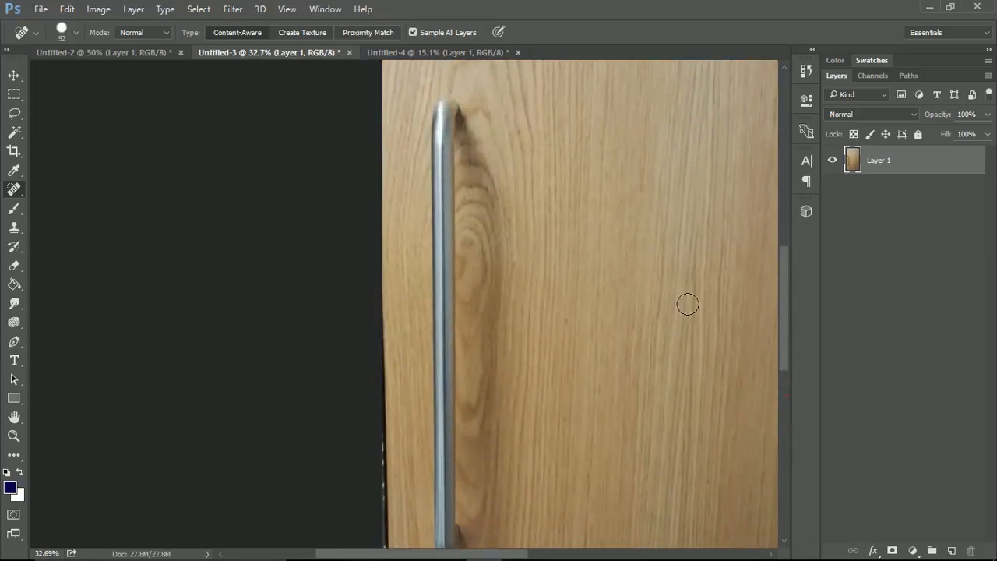
pyautogui.scroll(-1, 621, 286)
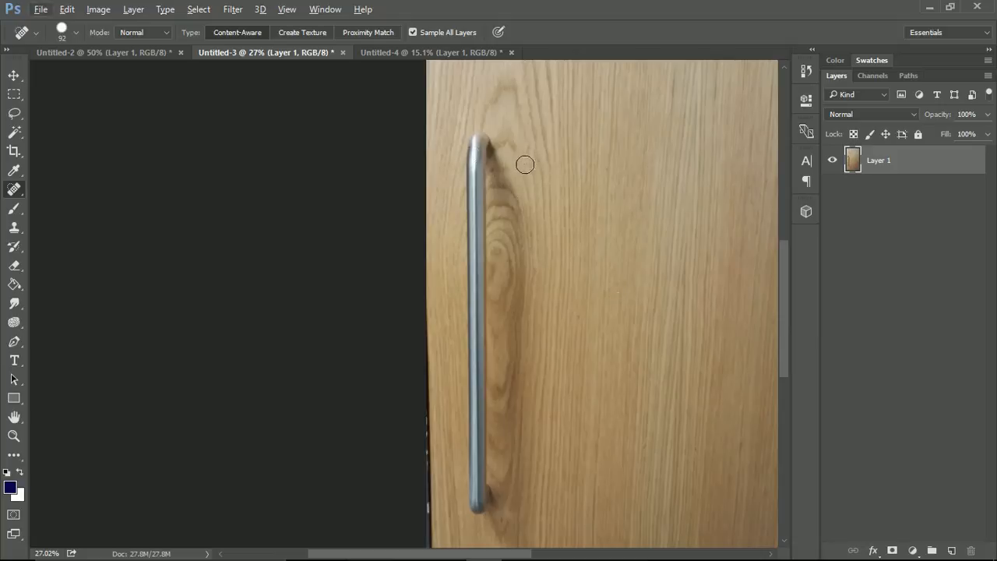
pyautogui.scroll(-3, 550, 340)
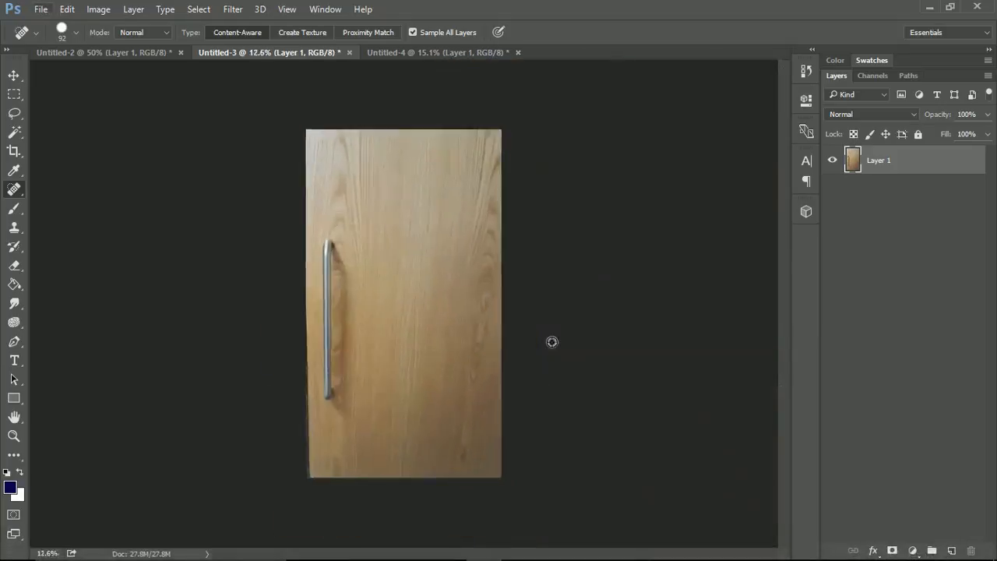
pyautogui.scroll(1, 552, 342)
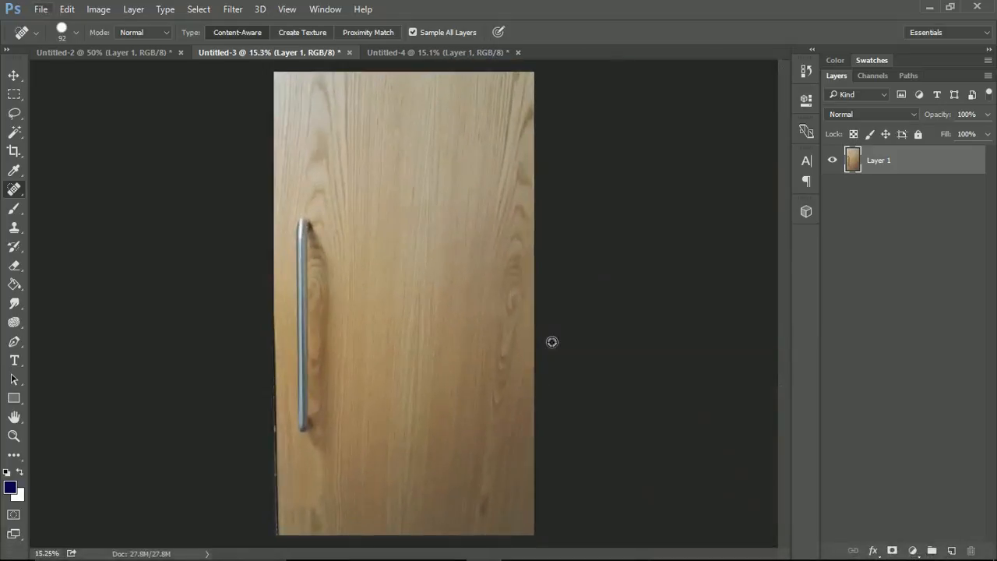
pyautogui.rightClick(16, 193)
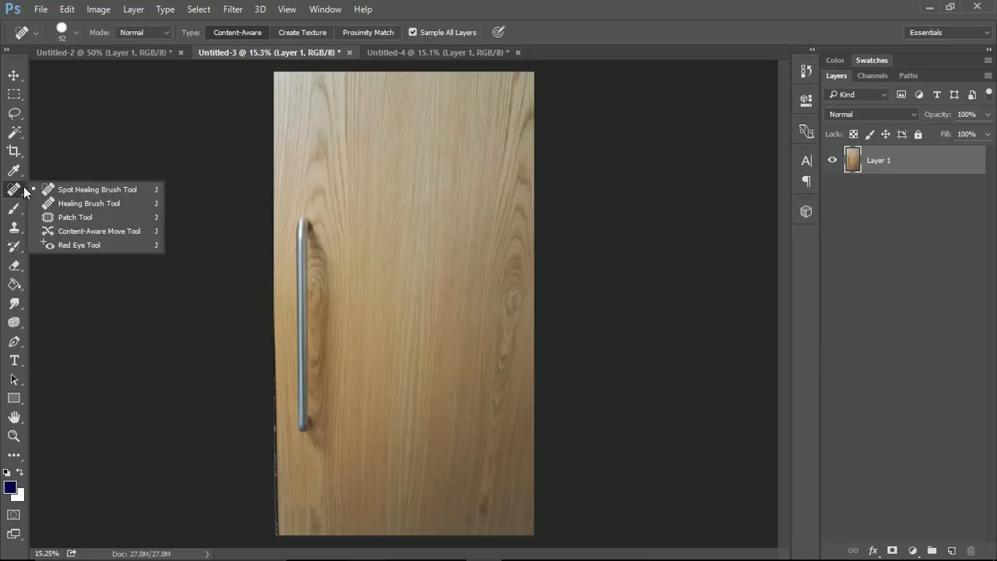
pyautogui.click(64, 216)
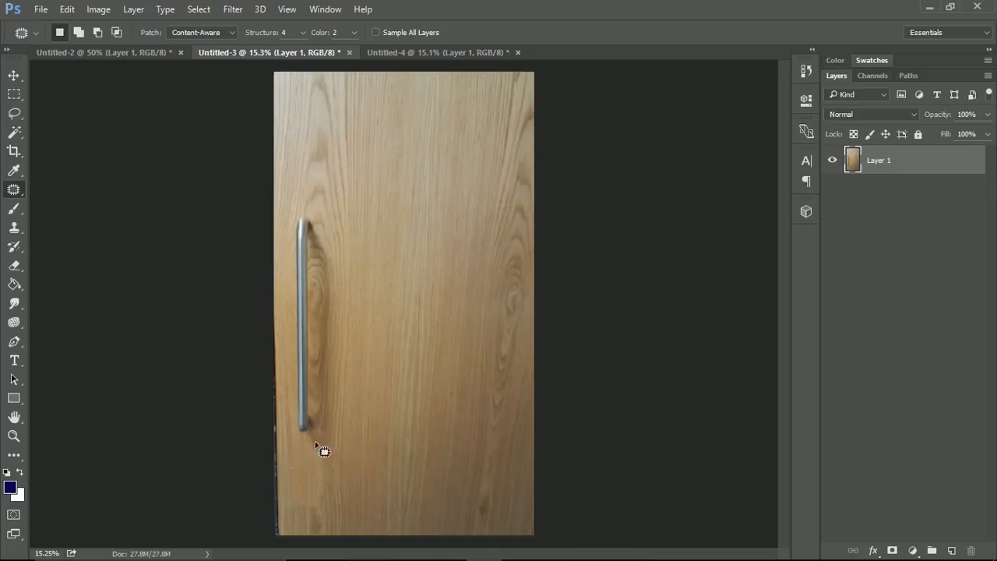
pyautogui.moveTo(297, 456)
pyautogui.mouseDown()
pyautogui.moveTo(282, 275)
pyautogui.moveTo(293, 213)
pyautogui.moveTo(309, 196)
pyautogui.moveTo(343, 217)
pyautogui.moveTo(327, 384)
pyautogui.mouseUp()
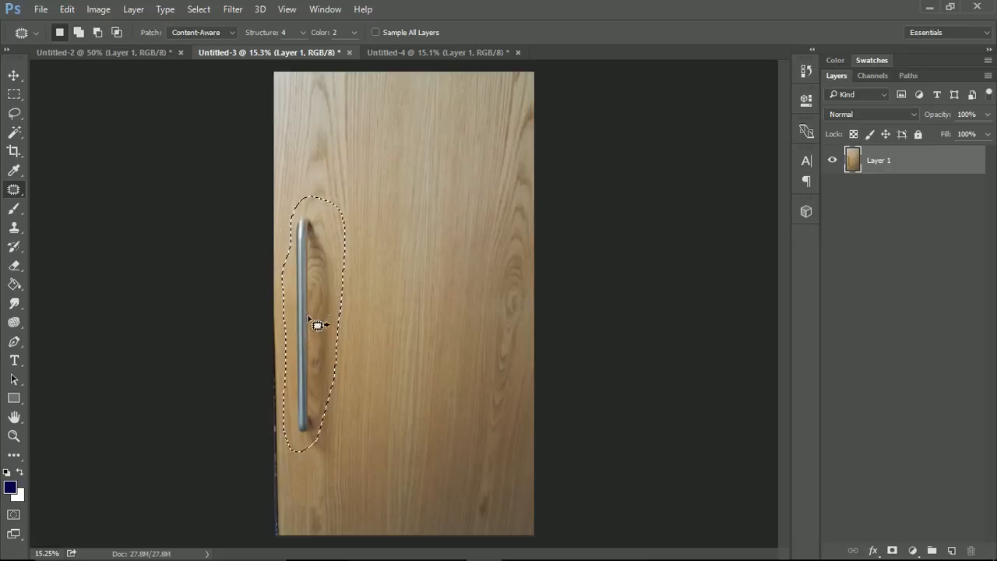
# Try patching the door handle with wood grain from the door's right side at Structure 4 and Color 2, and undo the patch
pyautogui.moveTo(307, 317); pyautogui.dragTo(490, 344)
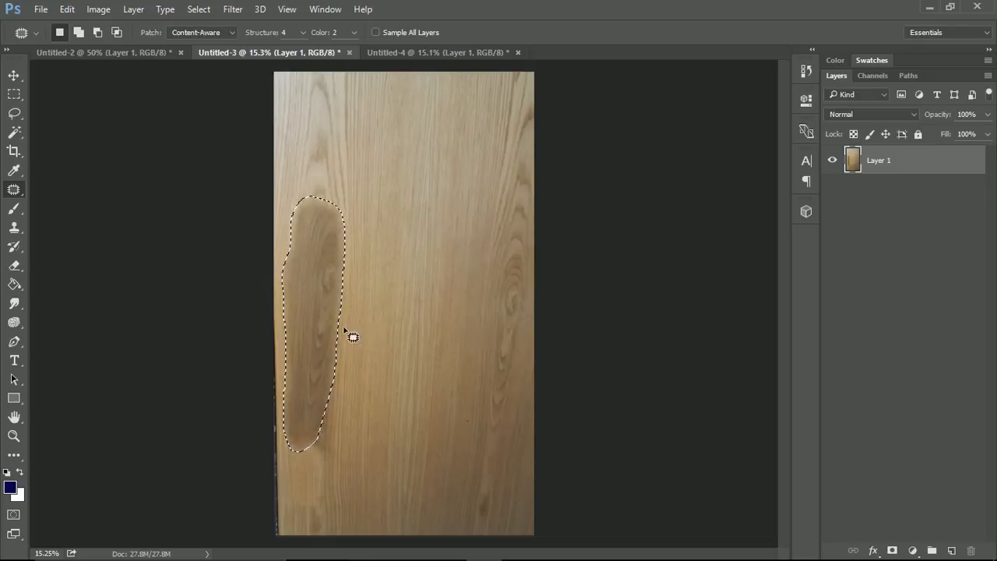
pyautogui.scroll(2, 350, 335)
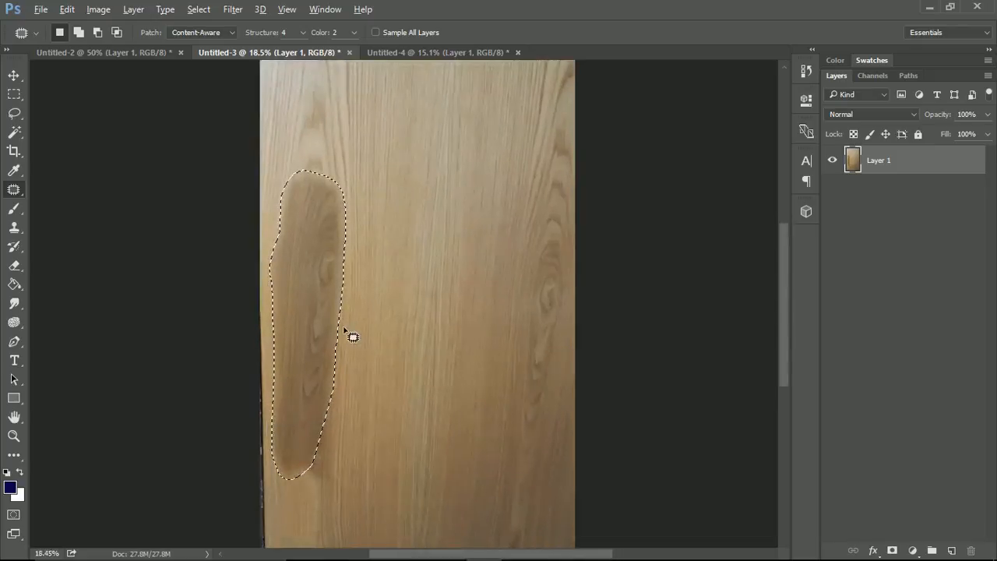
pyautogui.click(14, 93)
pyautogui.click(533, 174)
pyautogui.scroll(-2, 399, 207)
pyautogui.scroll(2, 399, 207)
pyautogui.scroll(-1, 399, 207)
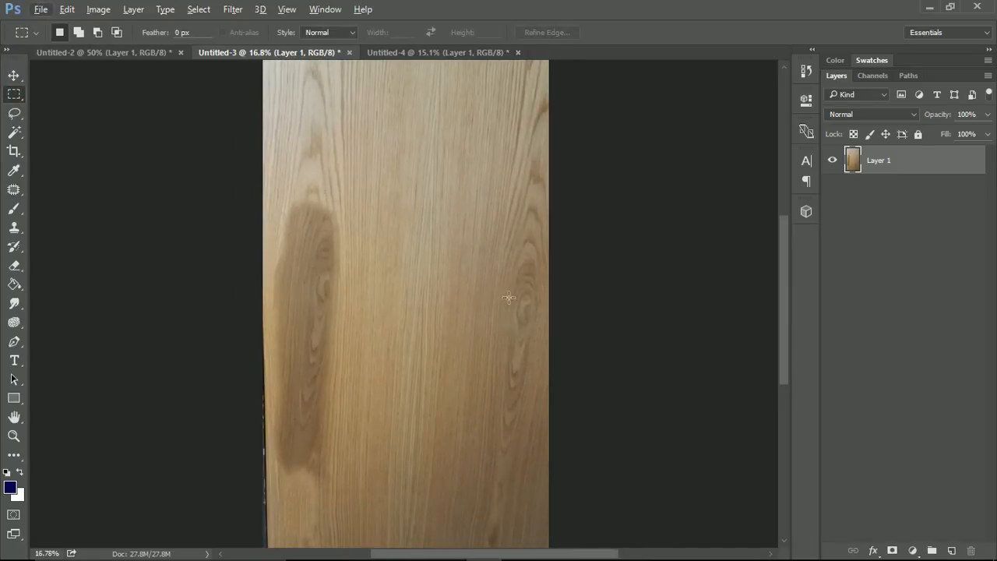
pyautogui.hotkey('ctrl', 'alt', 'z')
pyautogui.hotkey('ctrl', 'alt', 'z')
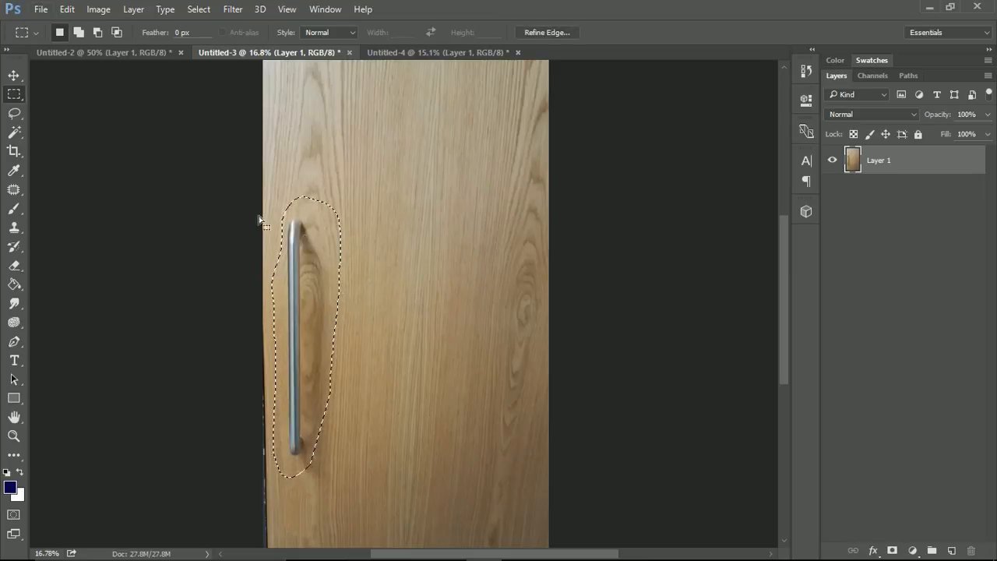
# Replace the outlined handle with wood grain from the door's right side using Content-Aware Patch at Structure 6 and Color 5, and deselect
pyautogui.press('j')
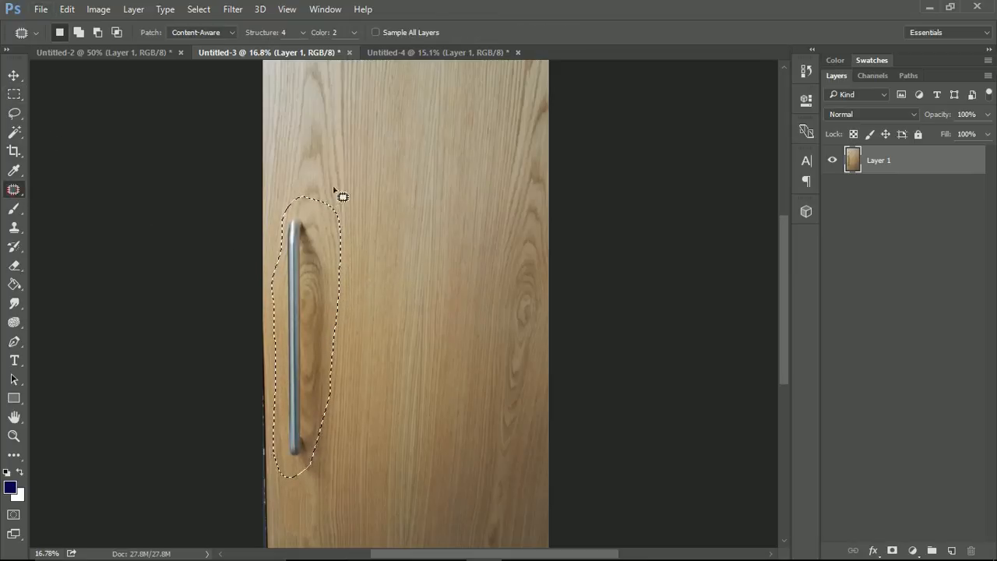
pyautogui.click(301, 32)
pyautogui.moveTo(307, 49); pyautogui.dragTo(359, 51)
pyautogui.click(355, 33)
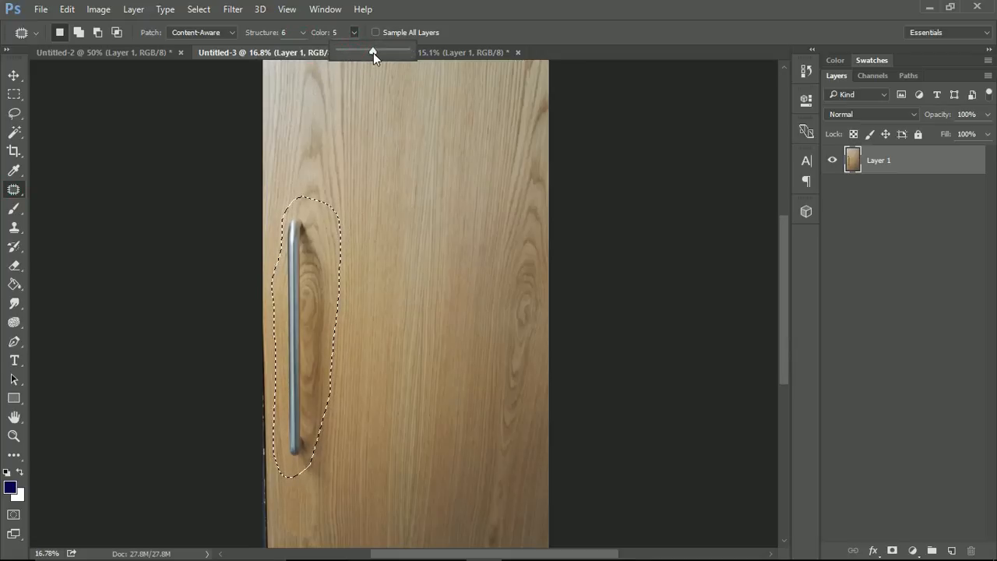
pyautogui.click(222, 33)
pyautogui.click(227, 39)
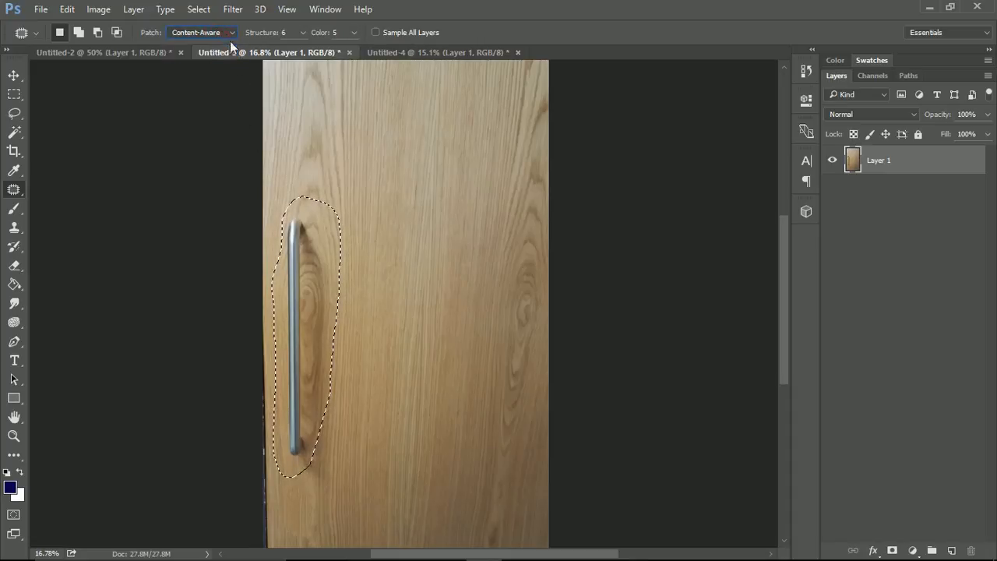
pyautogui.moveTo(302, 313); pyautogui.dragTo(501, 314)
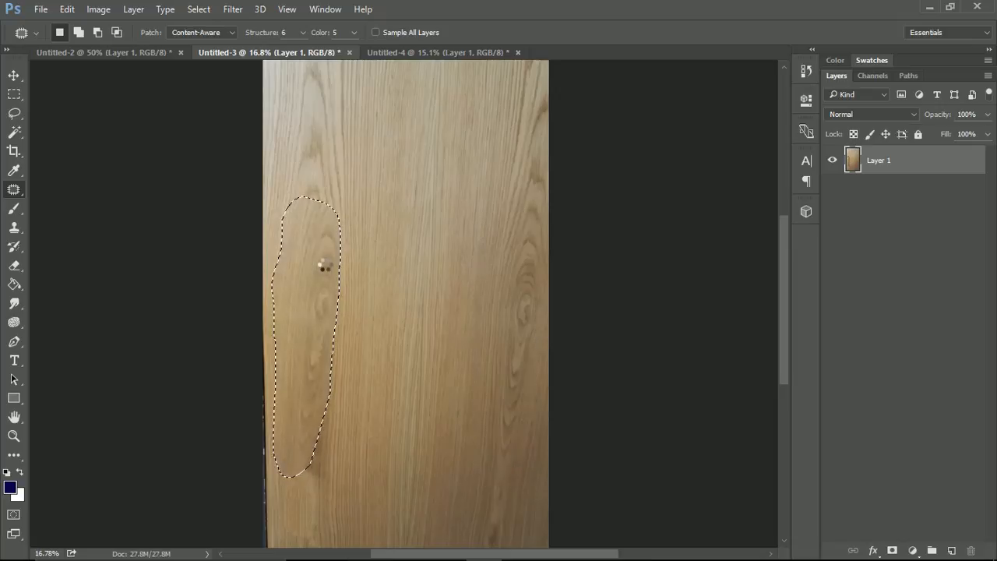
pyautogui.click(14, 93)
pyautogui.click(354, 135)
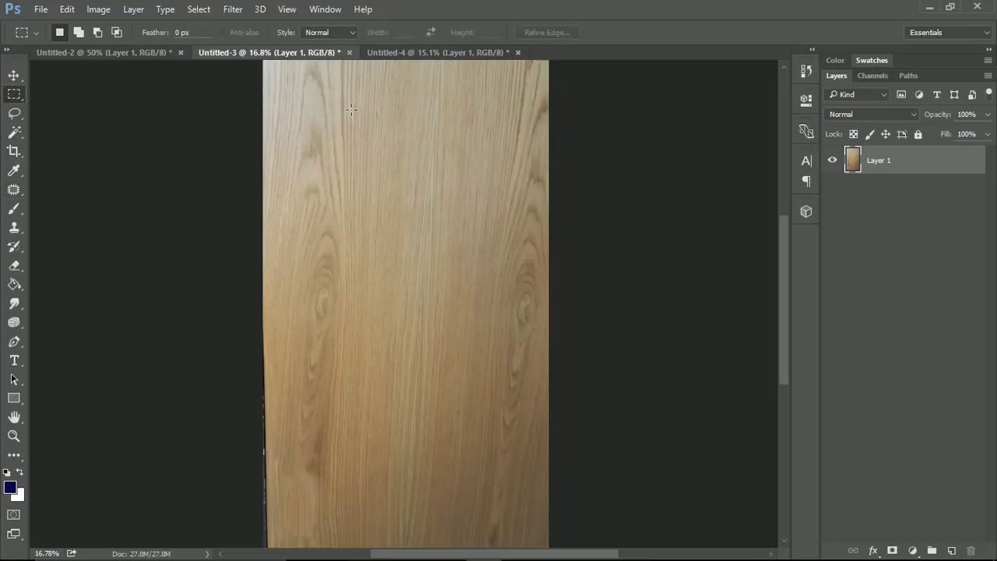
pyautogui.scroll(-3, 425, 326)
pyautogui.scroll(2, 425, 326)
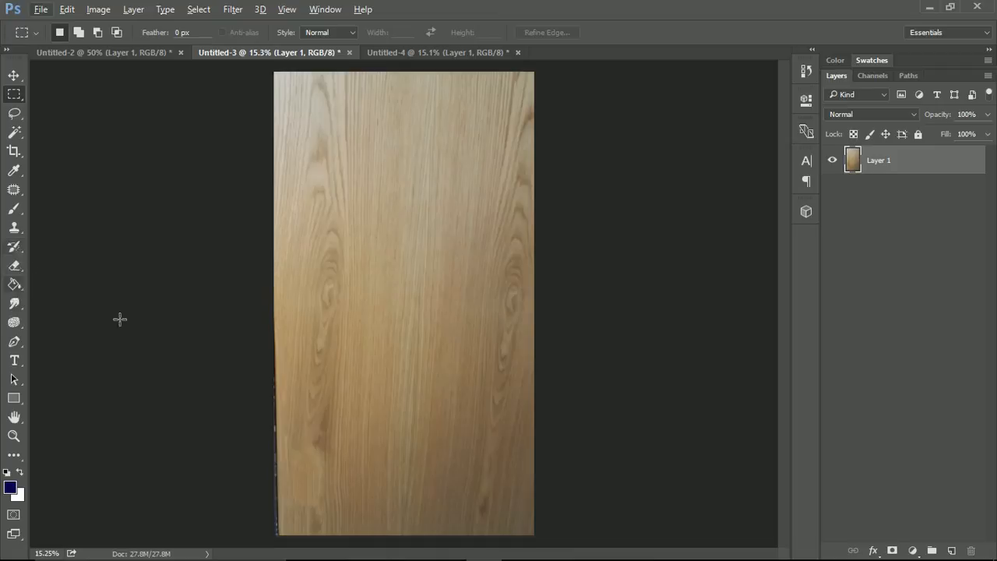
# Scale the door layer to about 104% and distort its lower-right corner well outward beyond the canvas with Free Transform
pyautogui.hotkey('ctrl', 't')
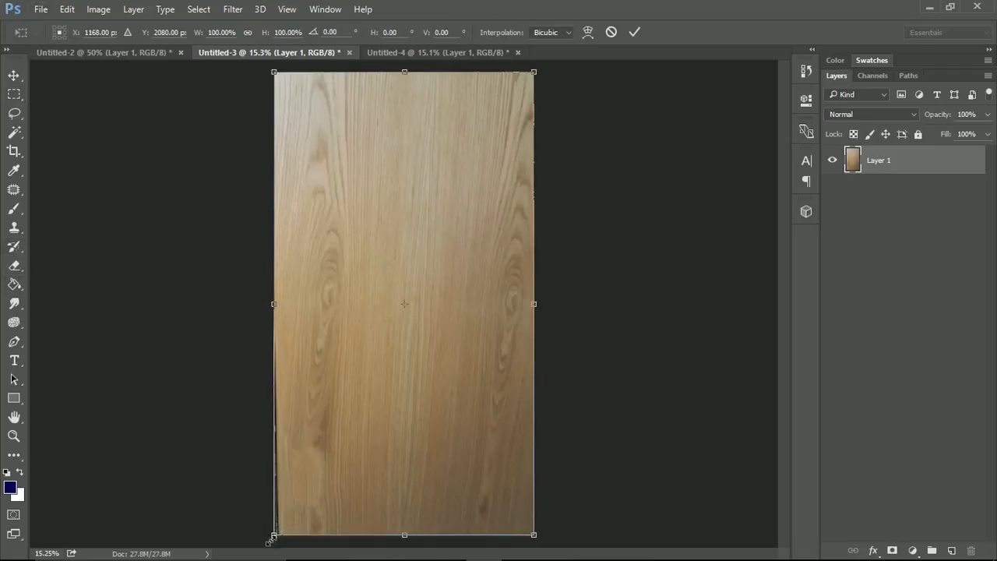
pyautogui.moveTo(272, 536); pyautogui.dragTo(264, 551)
pyautogui.moveTo(361, 440); pyautogui.dragTo(366, 430)
pyautogui.scroll(-1, 386, 367)
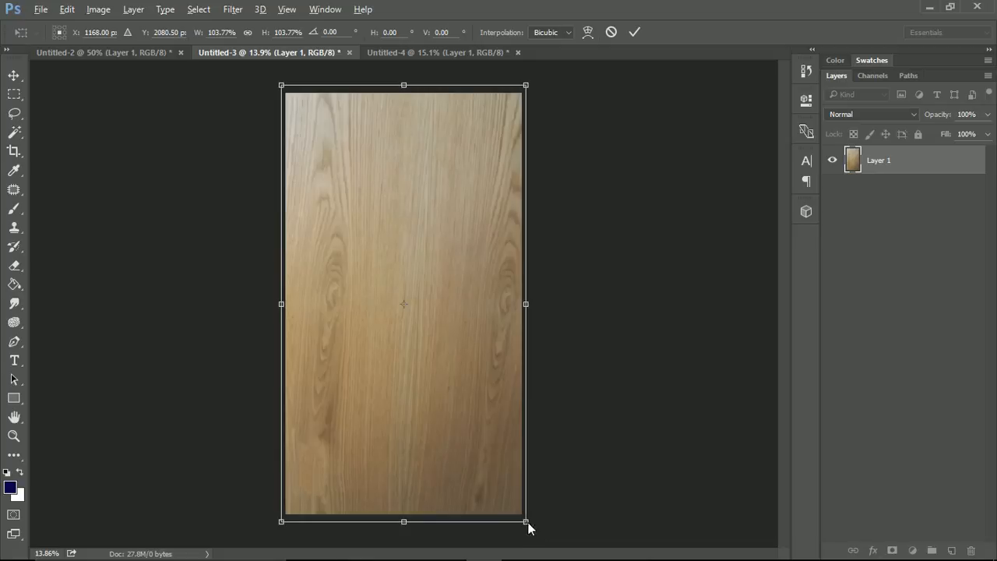
pyautogui.moveTo(528, 527); pyautogui.dragTo(572, 529)
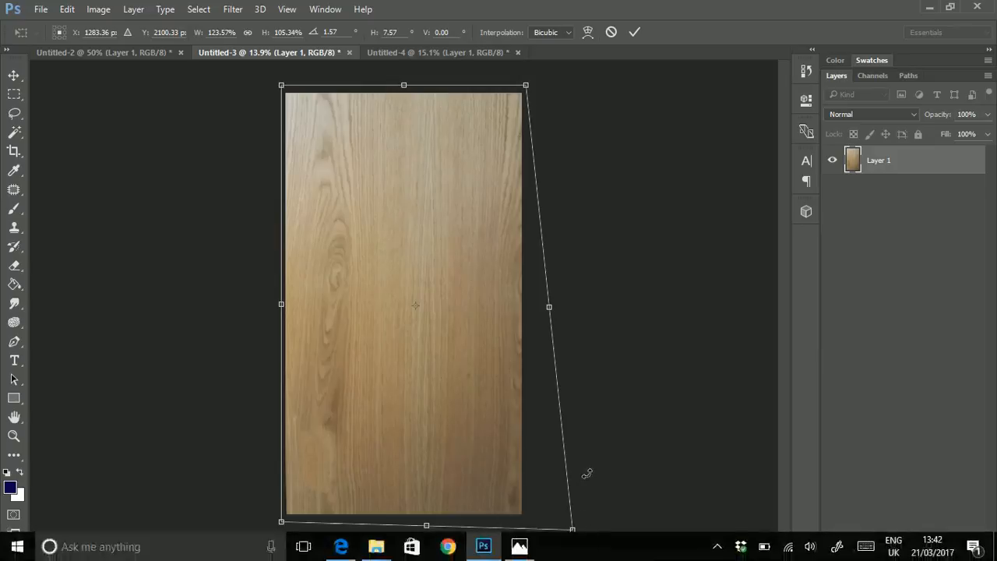
pyautogui.moveTo(575, 531); pyautogui.dragTo(585, 526)
pyautogui.moveTo(526, 87); pyautogui.dragTo(524, 85)
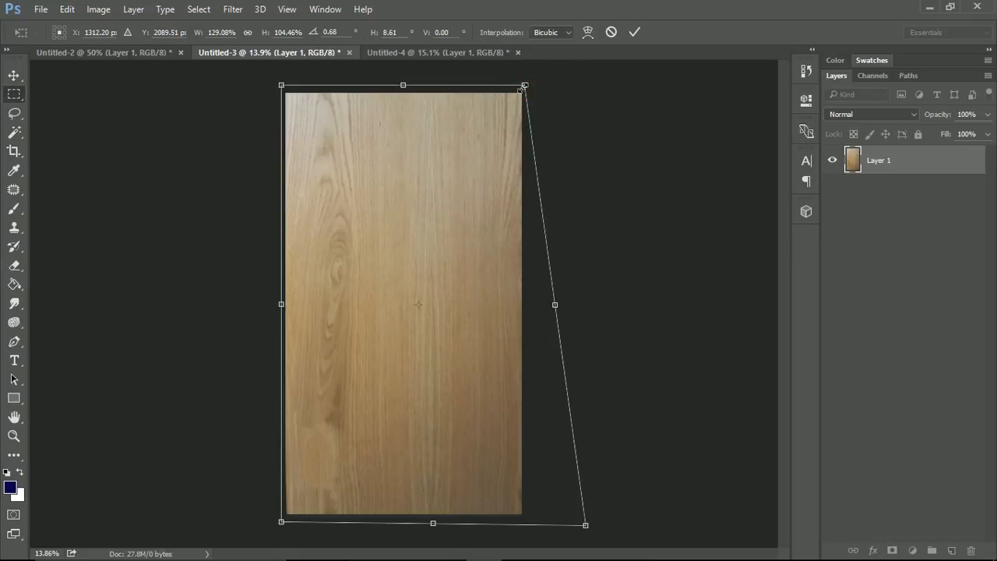
pyautogui.press('Escape')
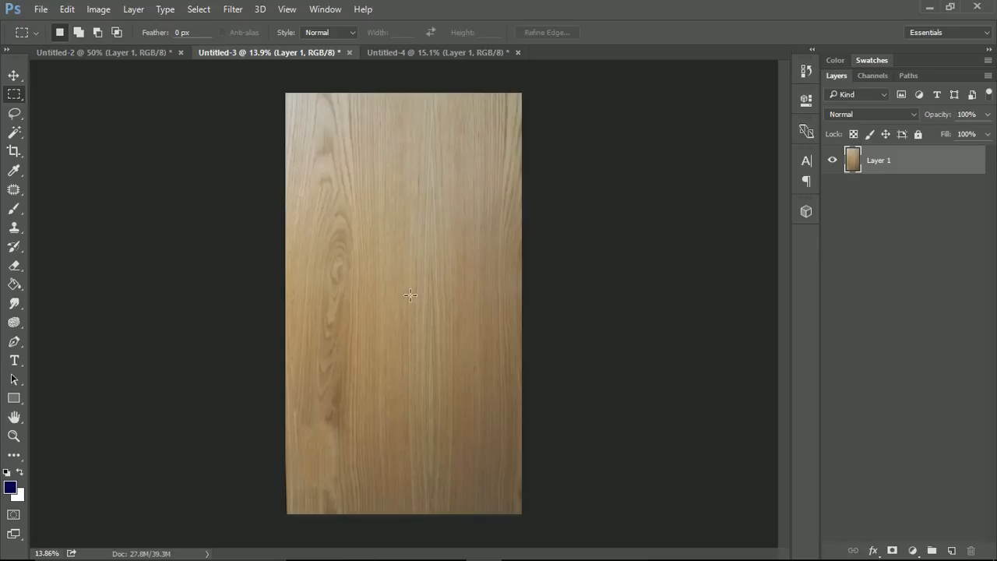
# Switch to the Untitled-4 sky photo and remove the small isolated cloud on the left with the Content-Aware Spot Healing Brush
pyautogui.click(425, 59)
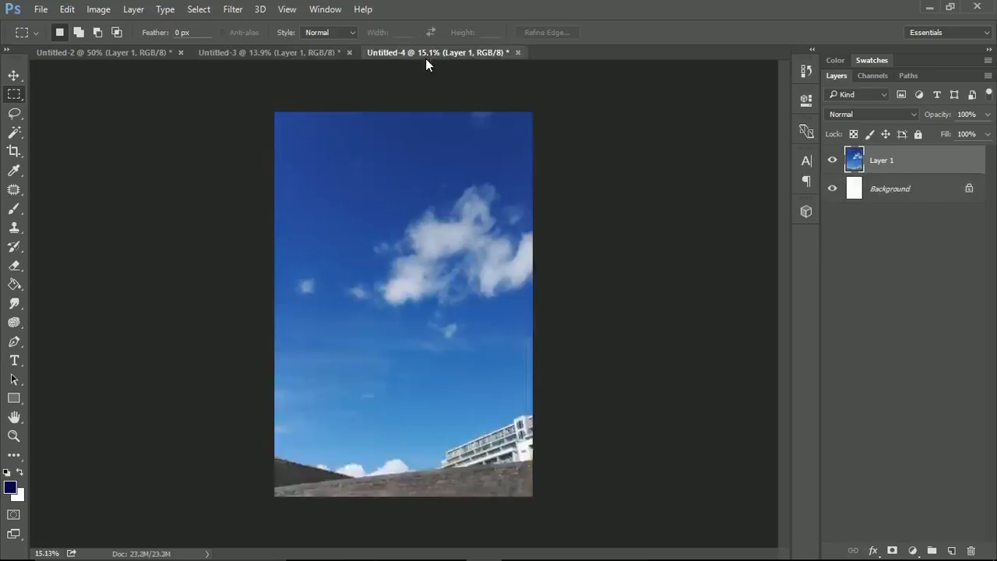
pyautogui.scroll(2, 456, 337)
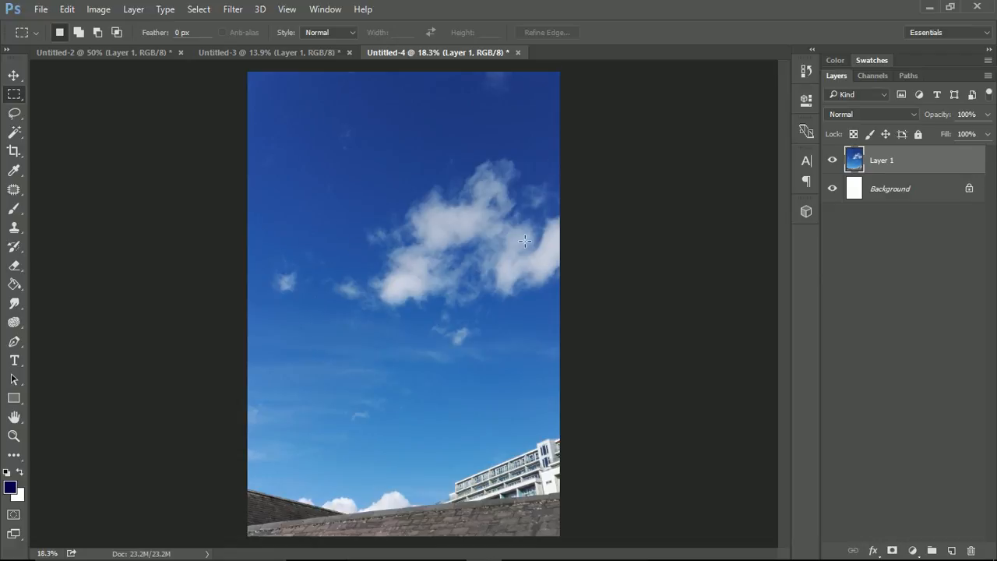
pyautogui.click(17, 193)
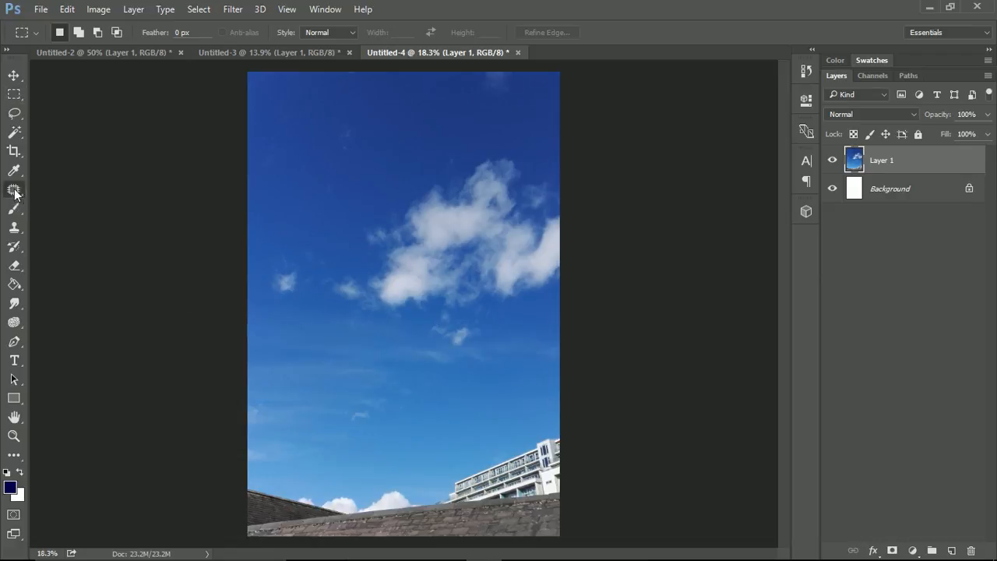
pyautogui.rightClick(21, 195)
pyautogui.click(54, 190)
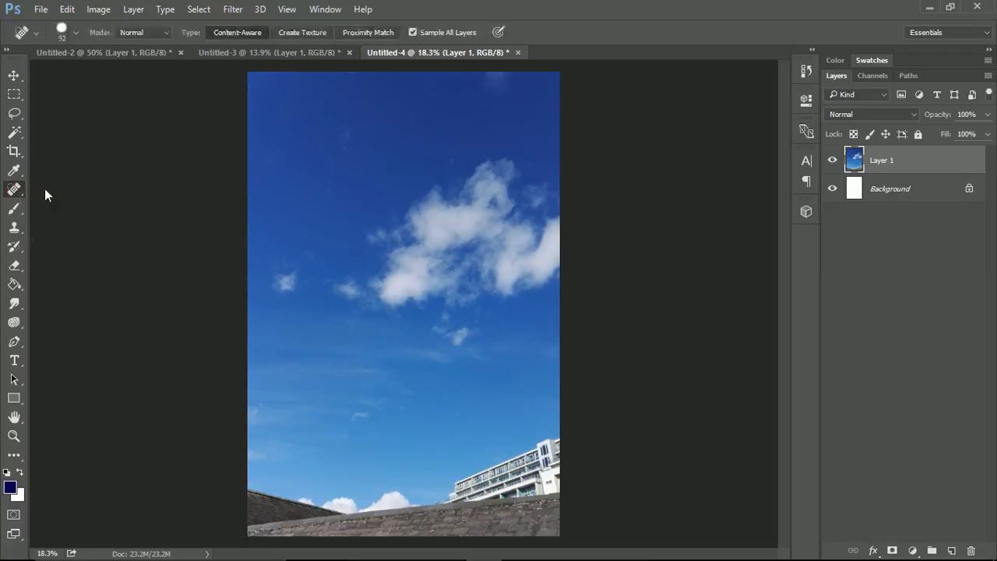
pyautogui.moveTo(278, 286)
pyautogui.mouseDown()
pyautogui.moveTo(277, 255)
pyautogui.moveTo(291, 285)
pyautogui.moveTo(286, 269)
pyautogui.moveTo(284, 277)
pyautogui.moveTo(299, 266)
pyautogui.moveTo(288, 339)
pyautogui.moveTo(302, 290)
pyautogui.mouseUp()
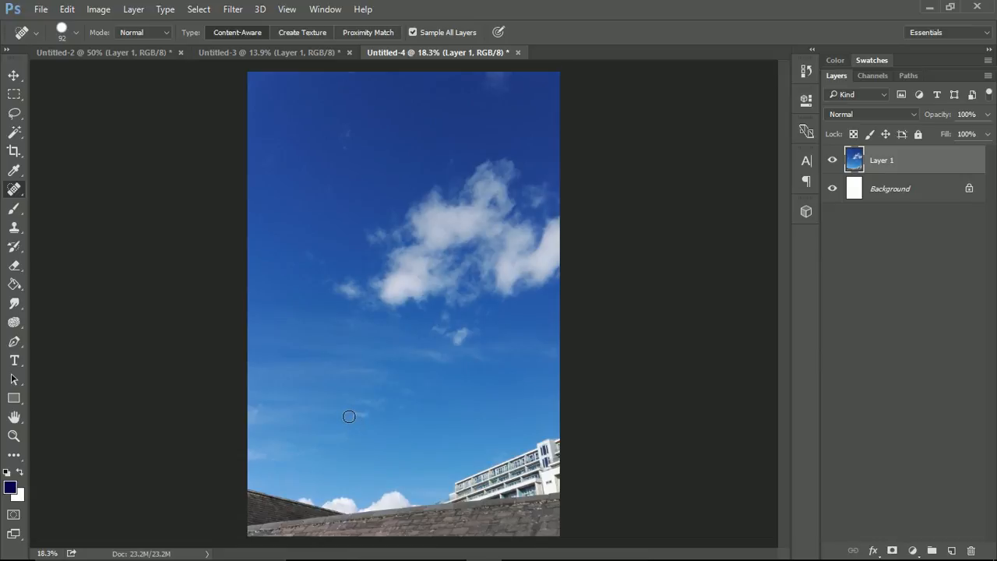
# Heal away the lower-left part of the large cloud with the Content-Aware Spot Healing Brush and inspect the healed edge
pyautogui.scroll(5, 405, 252)
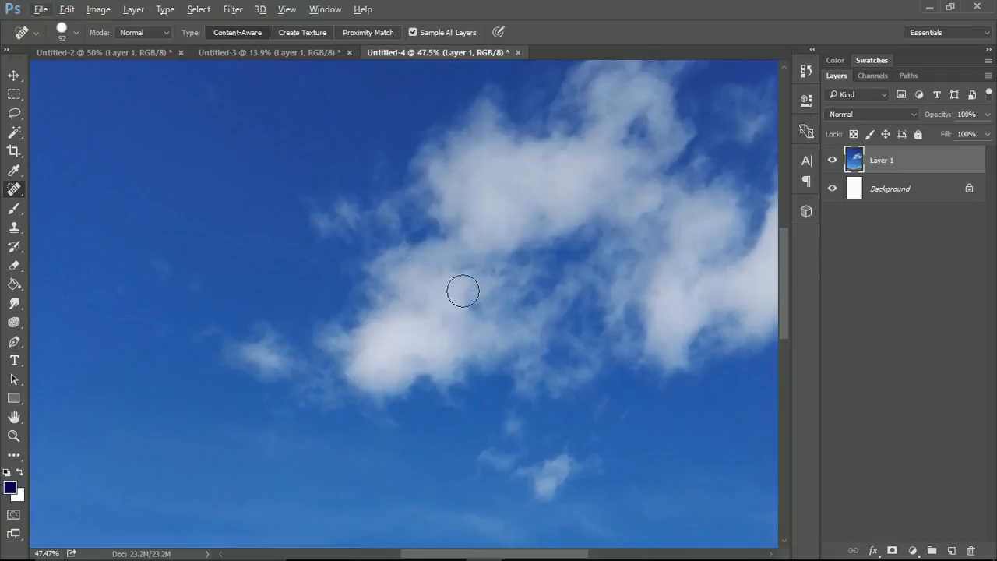
pyautogui.moveTo(447, 140)
pyautogui.mouseDown()
pyautogui.moveTo(414, 177)
pyautogui.moveTo(415, 201)
pyautogui.moveTo(430, 196)
pyautogui.moveTo(437, 210)
pyautogui.moveTo(417, 223)
pyautogui.moveTo(397, 208)
pyautogui.moveTo(334, 218)
pyautogui.moveTo(311, 208)
pyautogui.moveTo(431, 235)
pyautogui.moveTo(399, 270)
pyautogui.moveTo(351, 249)
pyautogui.moveTo(407, 247)
pyautogui.moveTo(370, 318)
pyautogui.moveTo(266, 327)
pyautogui.moveTo(223, 320)
pyautogui.moveTo(303, 363)
pyautogui.moveTo(358, 359)
pyautogui.moveTo(354, 382)
pyautogui.moveTo(388, 409)
pyautogui.moveTo(522, 347)
pyautogui.moveTo(483, 244)
pyautogui.moveTo(460, 306)
pyautogui.moveTo(467, 350)
pyautogui.moveTo(502, 290)
pyautogui.moveTo(442, 360)
pyautogui.moveTo(346, 365)
pyautogui.moveTo(319, 341)
pyautogui.moveTo(262, 340)
pyautogui.moveTo(408, 351)
pyautogui.moveTo(456, 243)
pyautogui.moveTo(498, 279)
pyautogui.moveTo(500, 356)
pyautogui.moveTo(483, 363)
pyautogui.moveTo(427, 341)
pyautogui.moveTo(398, 353)
pyautogui.moveTo(364, 350)
pyautogui.moveTo(378, 334)
pyautogui.moveTo(413, 350)
pyautogui.moveTo(442, 327)
pyautogui.moveTo(437, 289)
pyautogui.mouseUp()
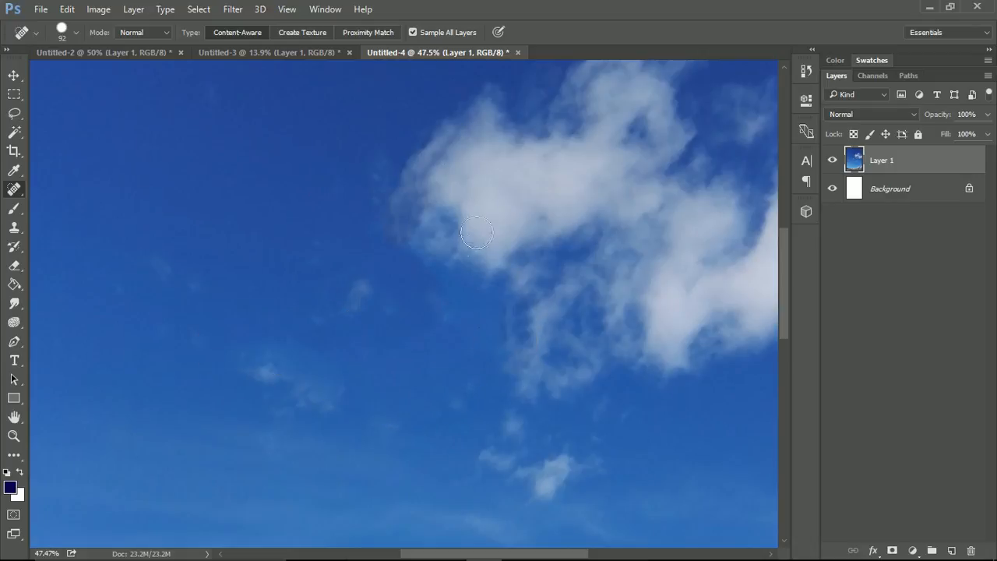
pyautogui.scroll(4, 417, 263)
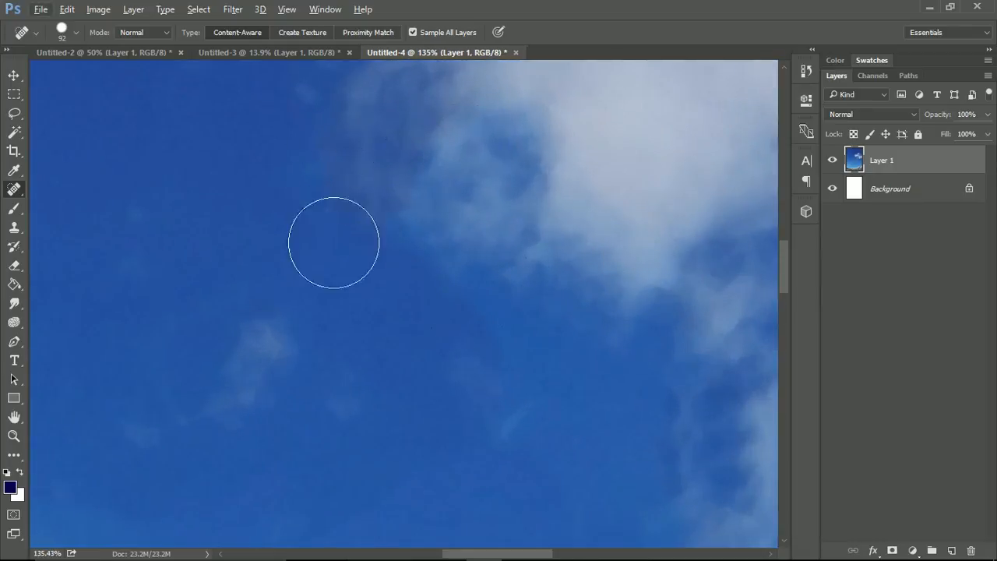
pyautogui.scroll(-1, 539, 225)
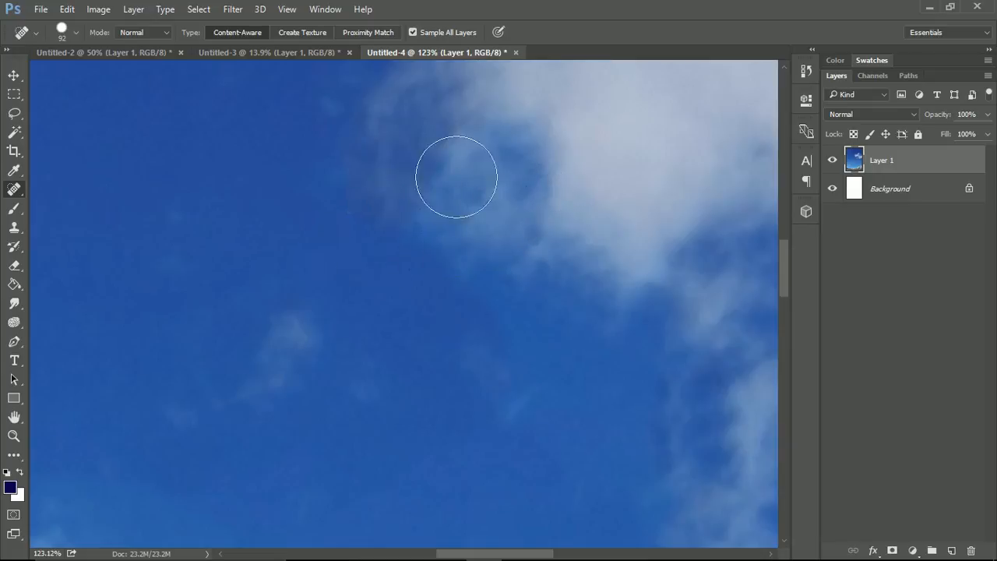
pyautogui.scroll(-2, 560, 255)
pyautogui.scroll(-1, 560, 255)
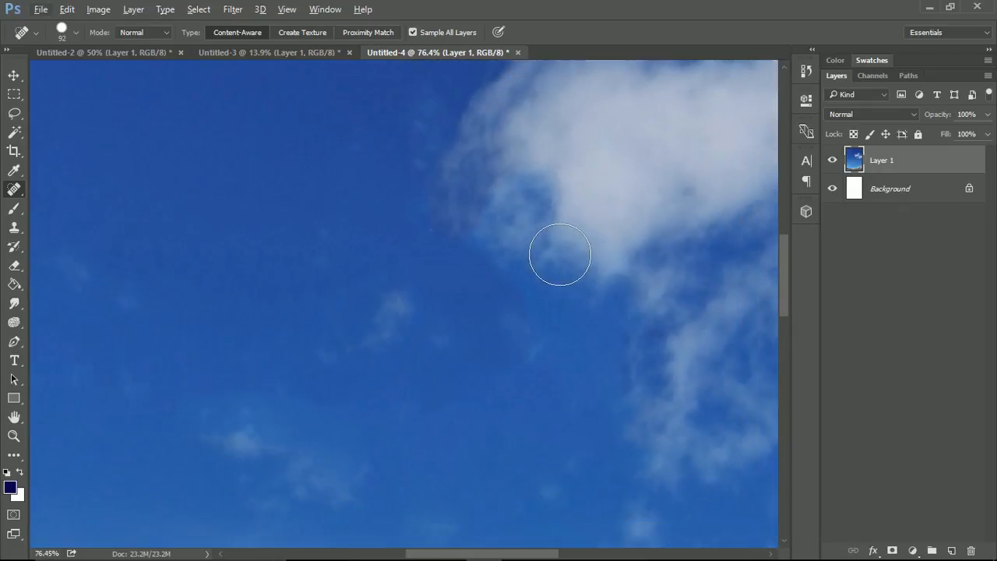
pyautogui.scroll(-2, 559, 255)
pyautogui.scroll(-2, 560, 255)
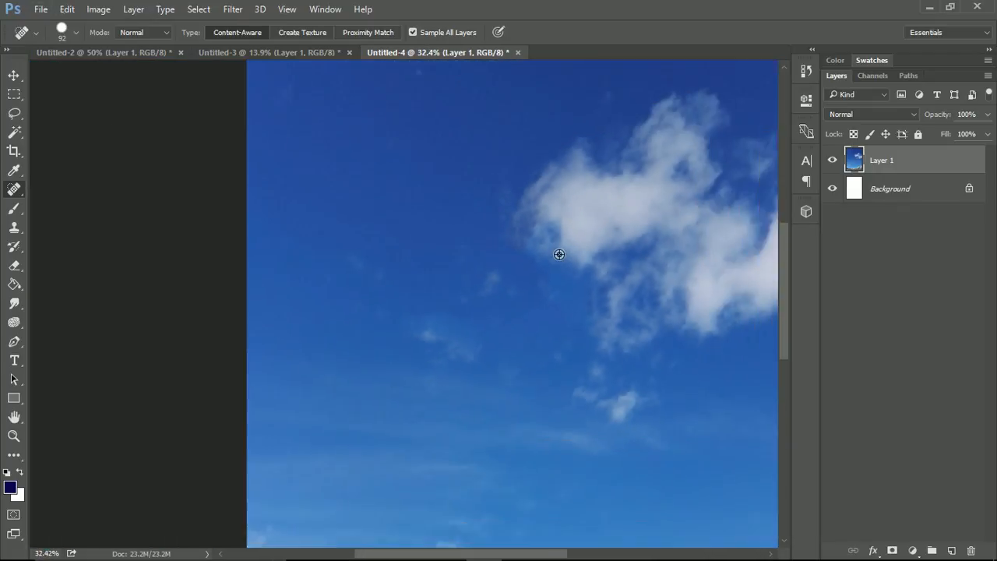
pyautogui.scroll(1, 559, 255)
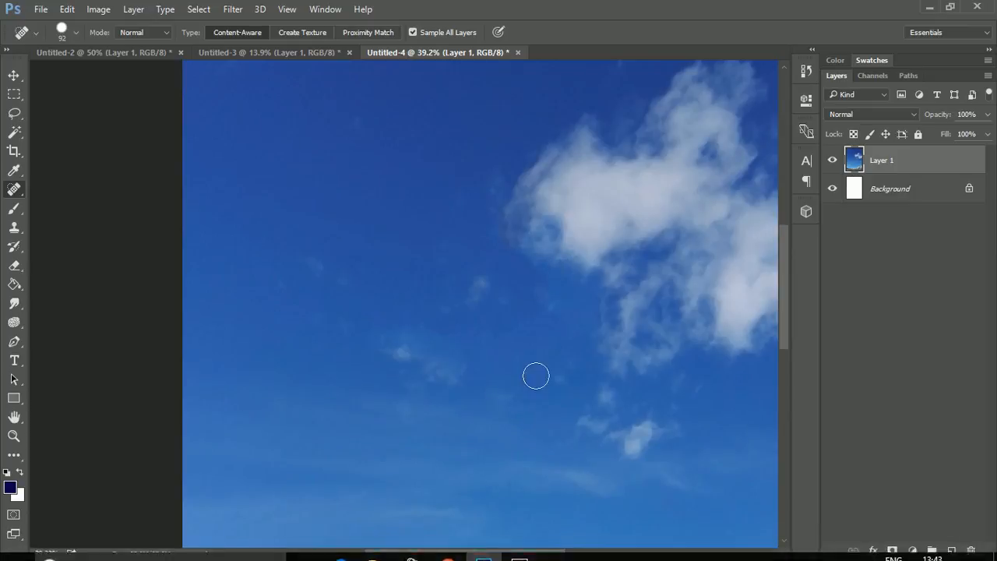
# Patch the large cloud with clear sky from its left using the Patch tool in Content-Aware mode, and deselect
pyautogui.scroll(-2, 635, 361)
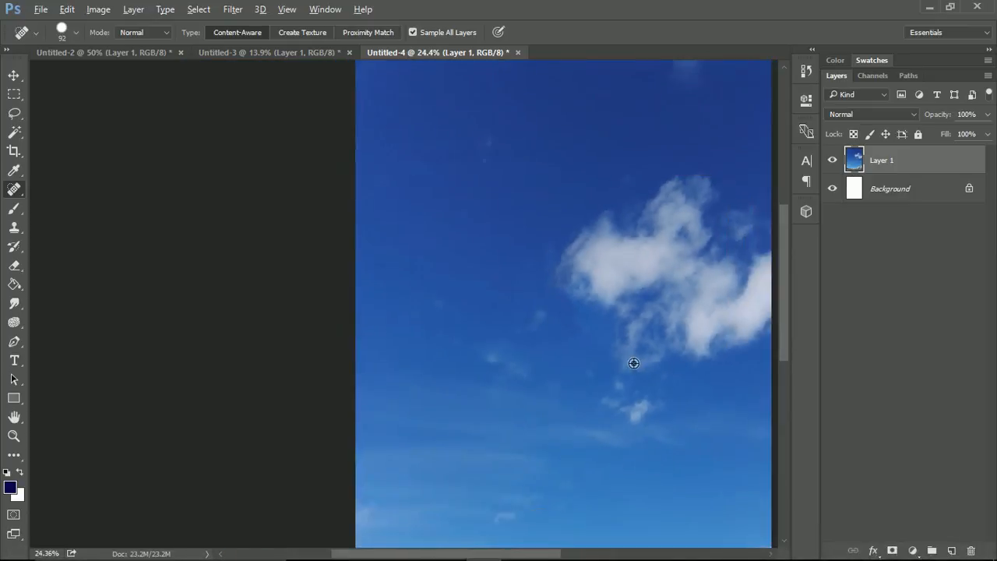
pyautogui.rightClick(22, 193)
pyautogui.click(55, 216)
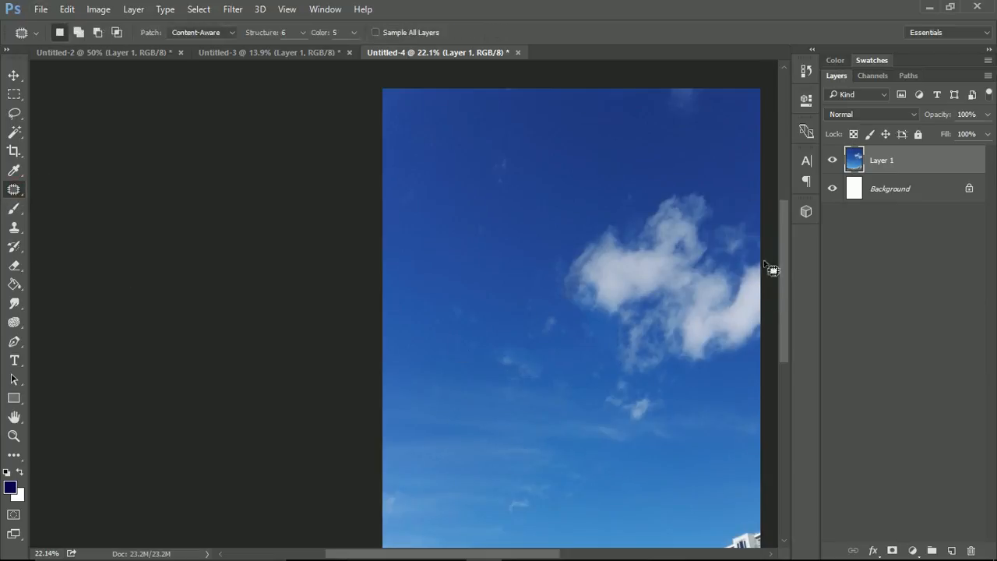
pyautogui.moveTo(530, 274)
pyautogui.mouseDown()
pyautogui.moveTo(594, 192)
pyautogui.moveTo(675, 162)
pyautogui.moveTo(743, 195)
pyautogui.moveTo(763, 230)
pyautogui.moveTo(785, 301)
pyautogui.moveTo(782, 377)
pyautogui.moveTo(737, 443)
pyautogui.moveTo(639, 486)
pyautogui.moveTo(554, 473)
pyautogui.moveTo(490, 364)
pyautogui.moveTo(544, 217)
pyautogui.mouseUp()
pyautogui.moveTo(623, 307)
pyautogui.mouseDown()
pyautogui.moveTo(532, 254)
pyautogui.moveTo(541, 254)
pyautogui.mouseUp()
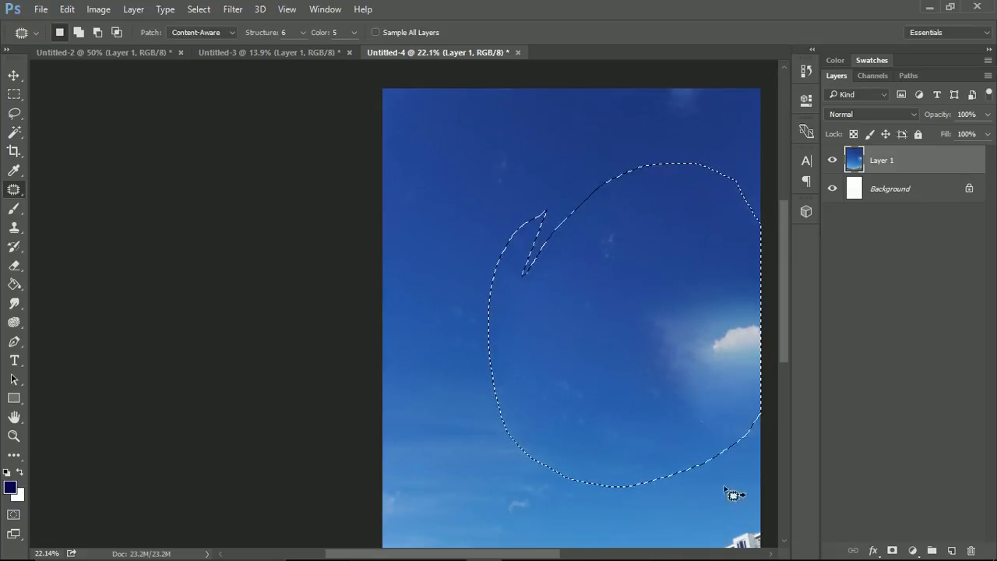
pyautogui.click(688, 116)
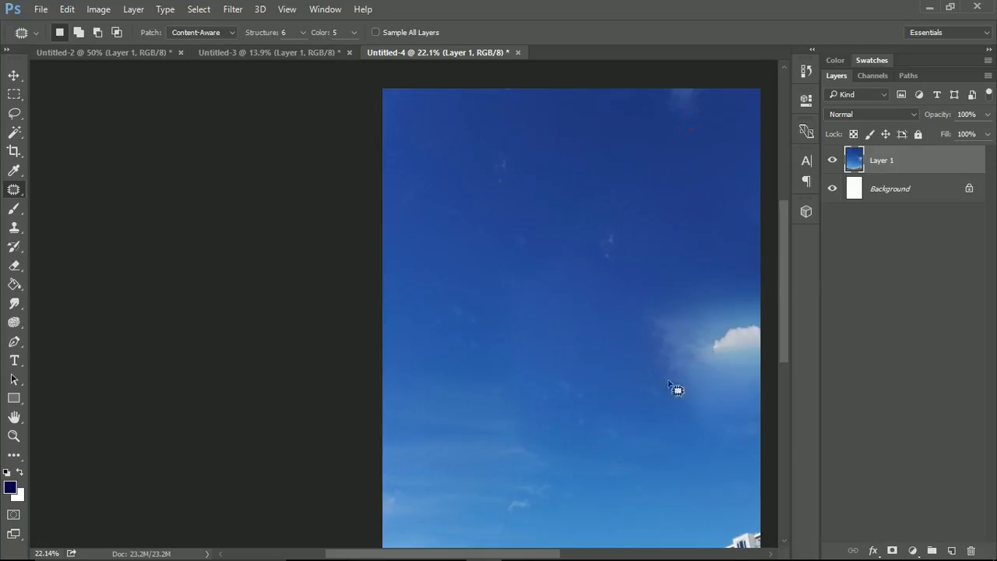
# Patch the faint wisps and the leftover bright cloud at the photo's right edge with clear sky
pyautogui.moveTo(650, 253)
pyautogui.mouseDown()
pyautogui.moveTo(545, 238)
pyautogui.moveTo(625, 215)
pyautogui.mouseUp()
pyautogui.moveTo(590, 249); pyautogui.dragTo(475, 300)
pyautogui.moveTo(759, 278)
pyautogui.mouseDown()
pyautogui.moveTo(649, 295)
pyautogui.moveTo(585, 339)
pyautogui.moveTo(633, 425)
pyautogui.moveTo(739, 443)
pyautogui.moveTo(766, 395)
pyautogui.moveTo(776, 320)
pyautogui.mouseUp()
pyautogui.moveTo(670, 313)
pyautogui.mouseDown()
pyautogui.moveTo(671, 328)
pyautogui.moveTo(515, 372)
pyautogui.moveTo(692, 381)
pyautogui.moveTo(668, 372)
pyautogui.moveTo(546, 205)
pyautogui.moveTo(514, 198)
pyautogui.moveTo(526, 509)
pyautogui.moveTo(674, 380)
pyautogui.moveTo(517, 381)
pyautogui.mouseUp()
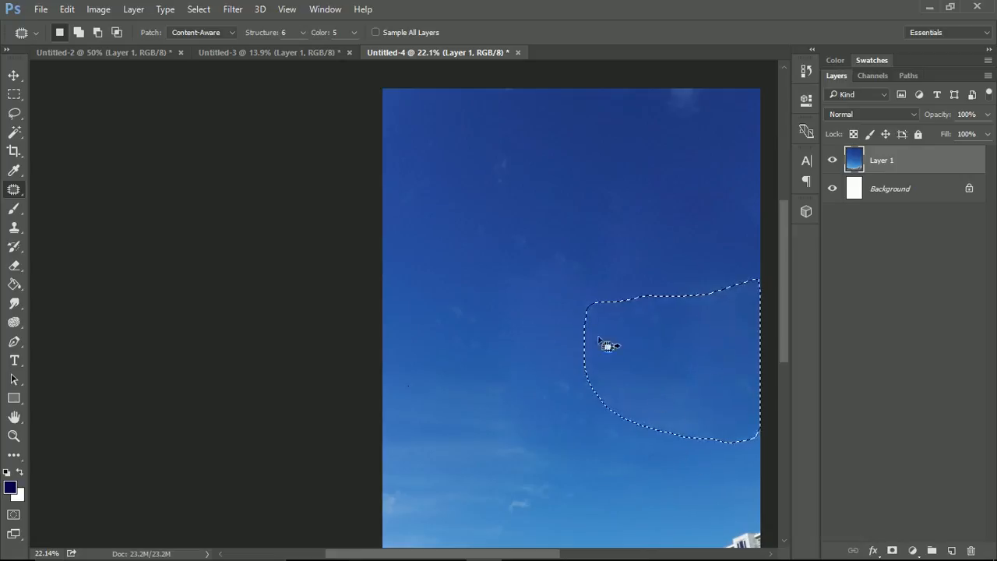
pyautogui.moveTo(530, 207)
pyautogui.mouseDown()
pyautogui.moveTo(502, 187)
pyautogui.moveTo(487, 159)
pyautogui.moveTo(504, 137)
pyautogui.moveTo(575, 203)
pyautogui.mouseUp()
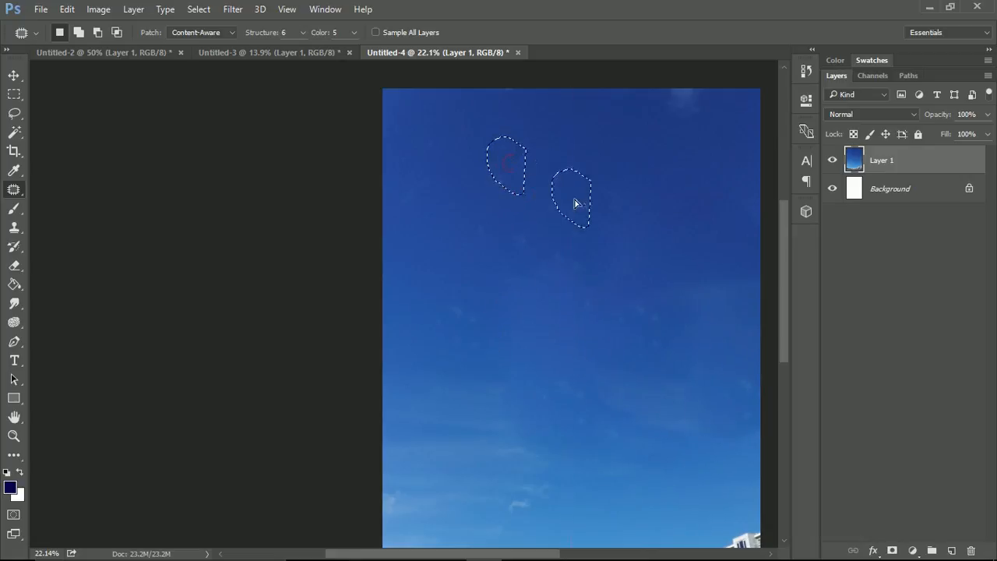
# Clear the selection and remove the faint cloud at the sky's upper edge with the Content-Aware Spot Healing Brush
pyautogui.rightClick(14, 191)
pyautogui.click(70, 193)
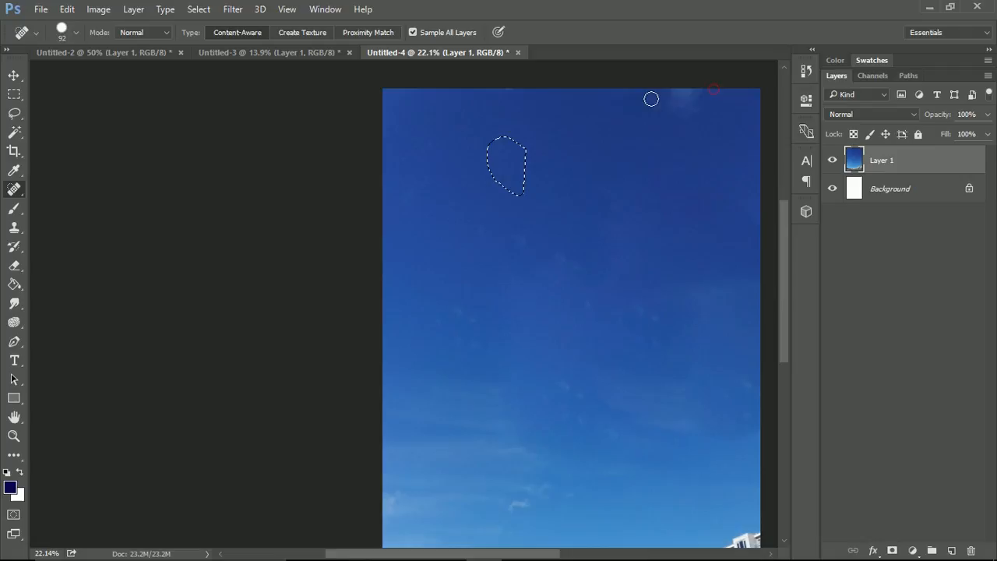
pyautogui.click(16, 93)
pyautogui.click(488, 224)
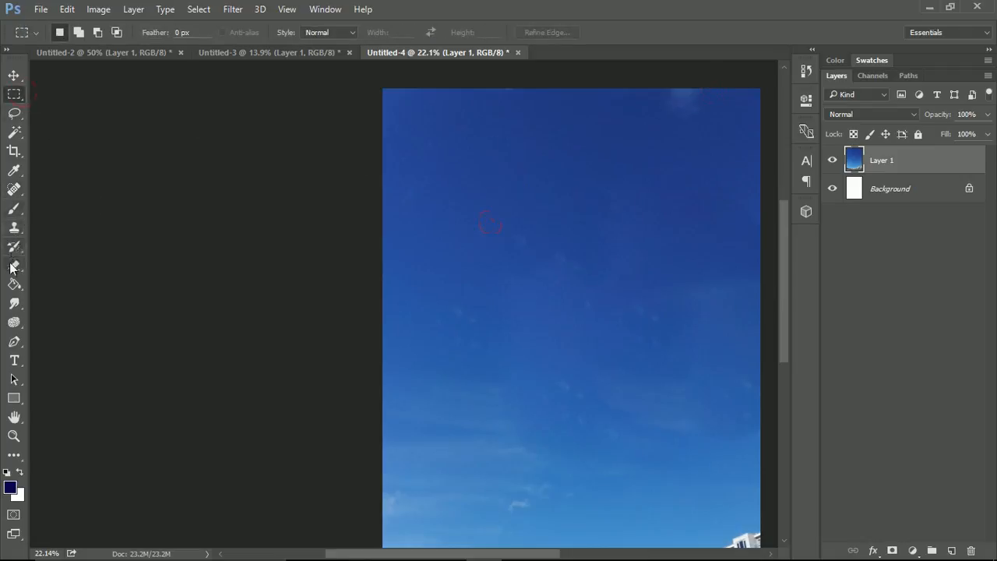
pyautogui.click(14, 189)
pyautogui.moveTo(702, 108)
pyautogui.mouseDown()
pyautogui.moveTo(616, 101)
pyautogui.moveTo(801, 95)
pyautogui.moveTo(671, 98)
pyautogui.mouseUp()
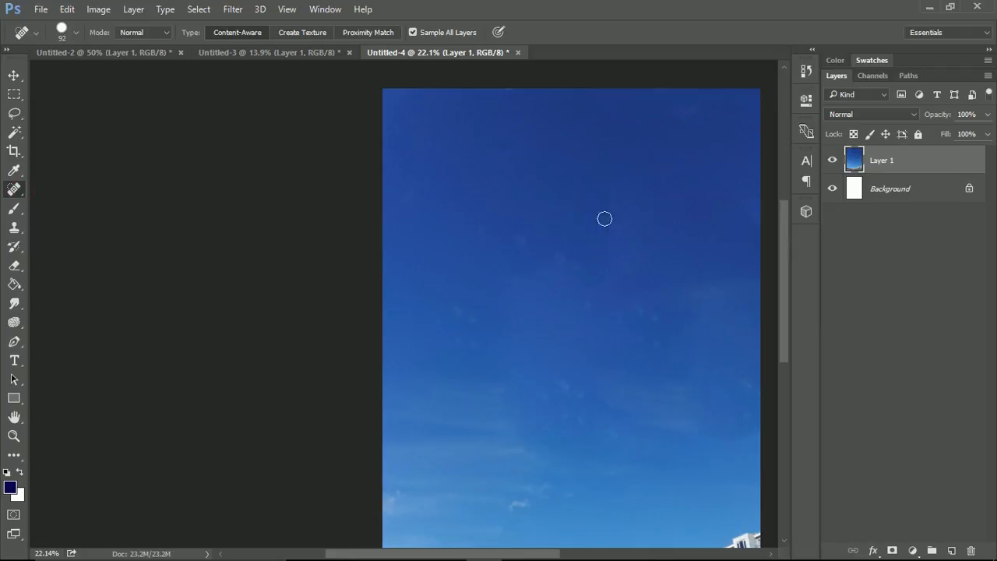
# Review the cleaned sky photo, the handwritten title image and the repaired door photo
pyautogui.scroll(-2, 605, 219)
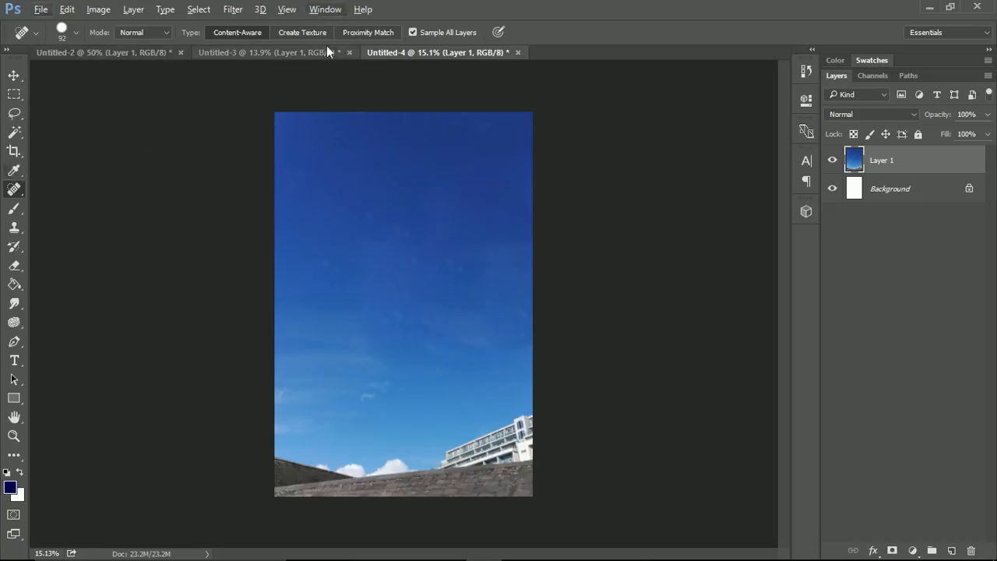
pyautogui.click(159, 54)
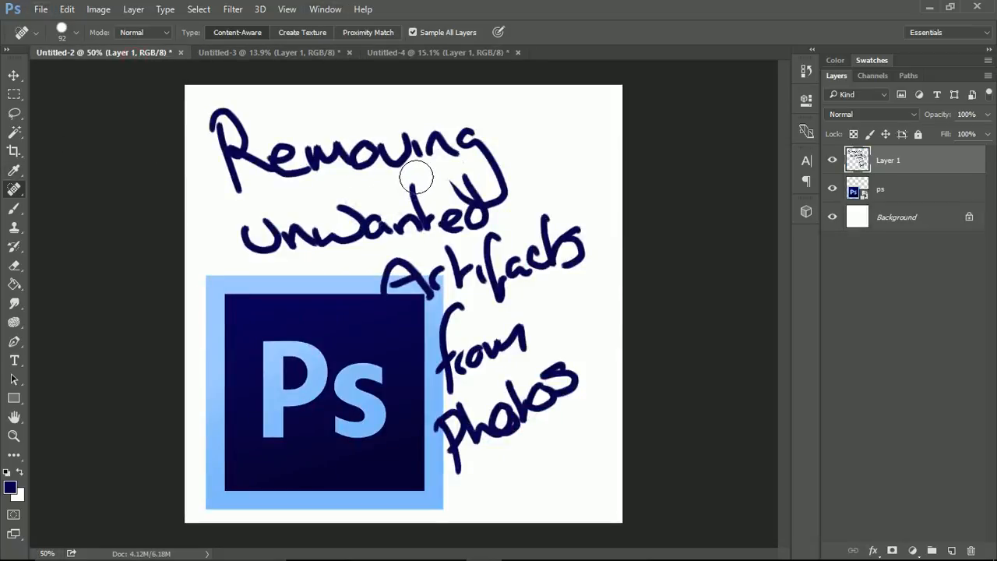
pyautogui.click(304, 53)
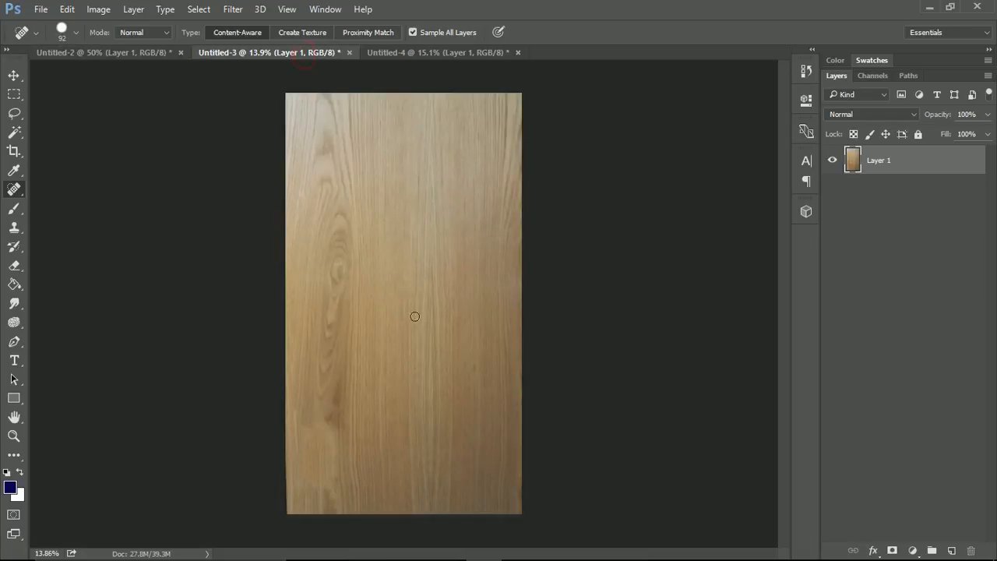
pyautogui.click(444, 54)
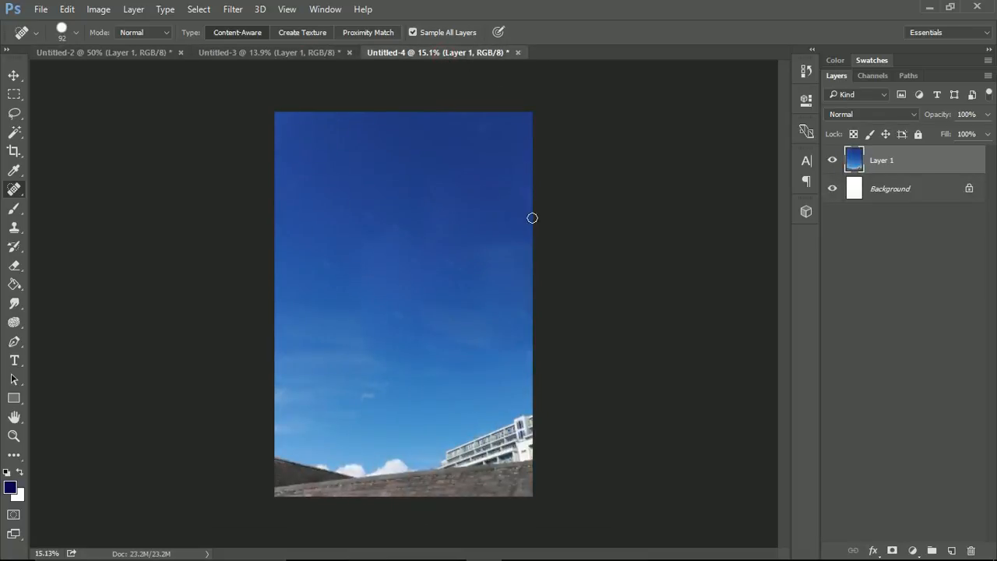